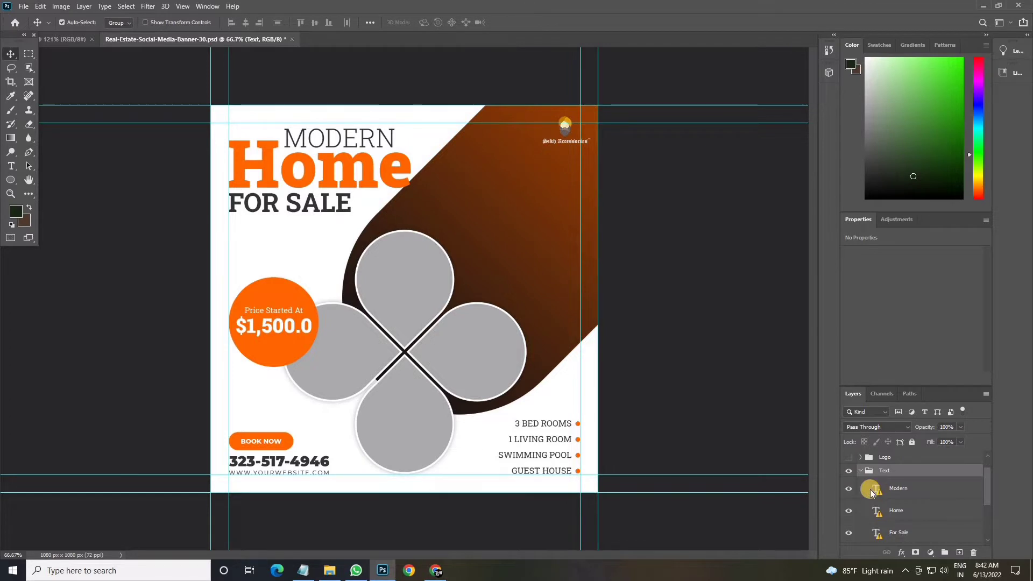
# Replace the MODERN headline text with "BUY", accepting the missing-font substitution.
pyautogui.doubleClick(871, 489)
pyautogui.click(492, 237)
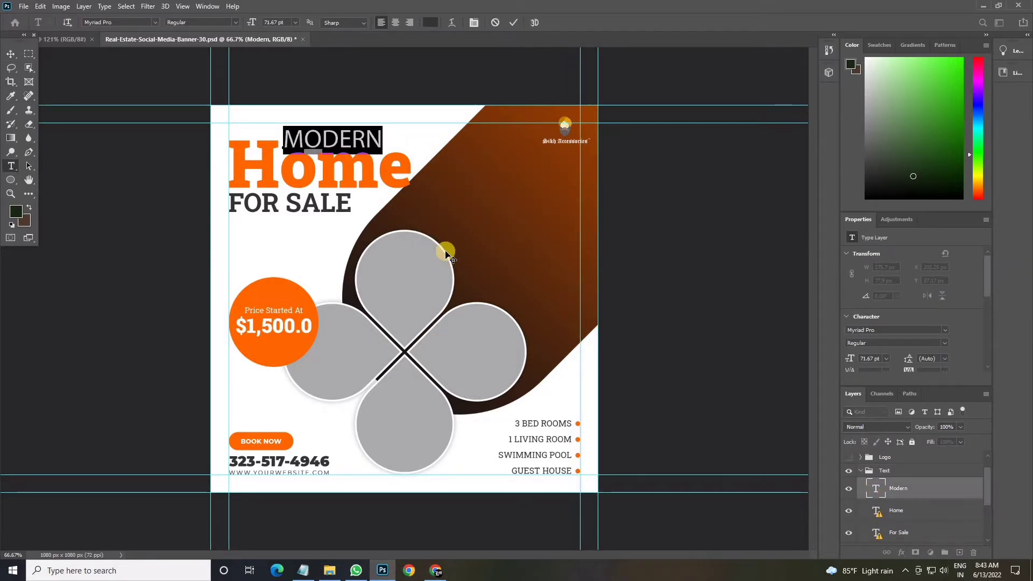
pyautogui.write('BUY')
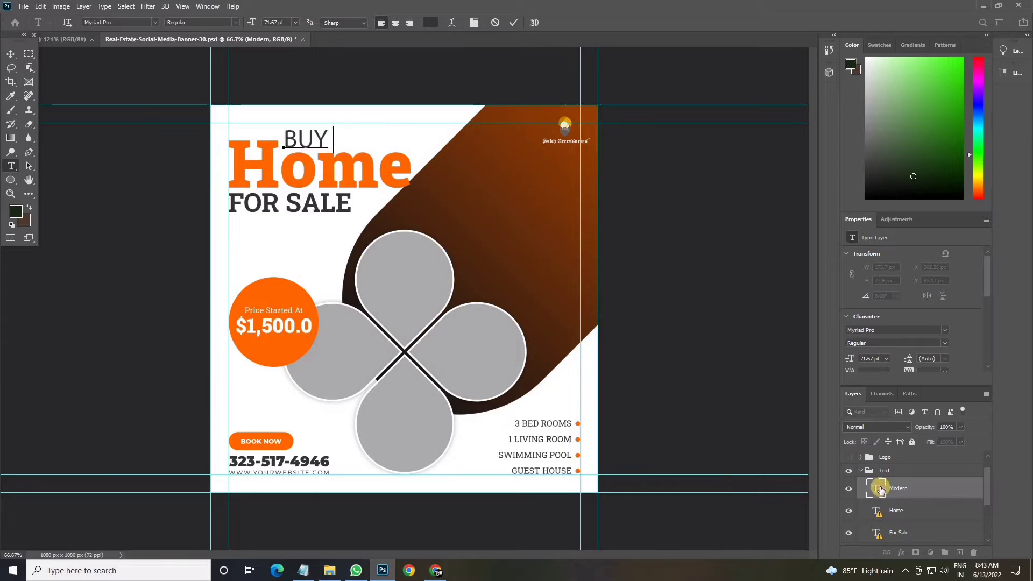
# Set the BUY text to Franklin Gothic Heavy at 60 pt and nudge it down to sit just above Home.
pyautogui.doubleClick(877, 488)
pyautogui.click(155, 22)
pyautogui.scroll(8, 237, 339)
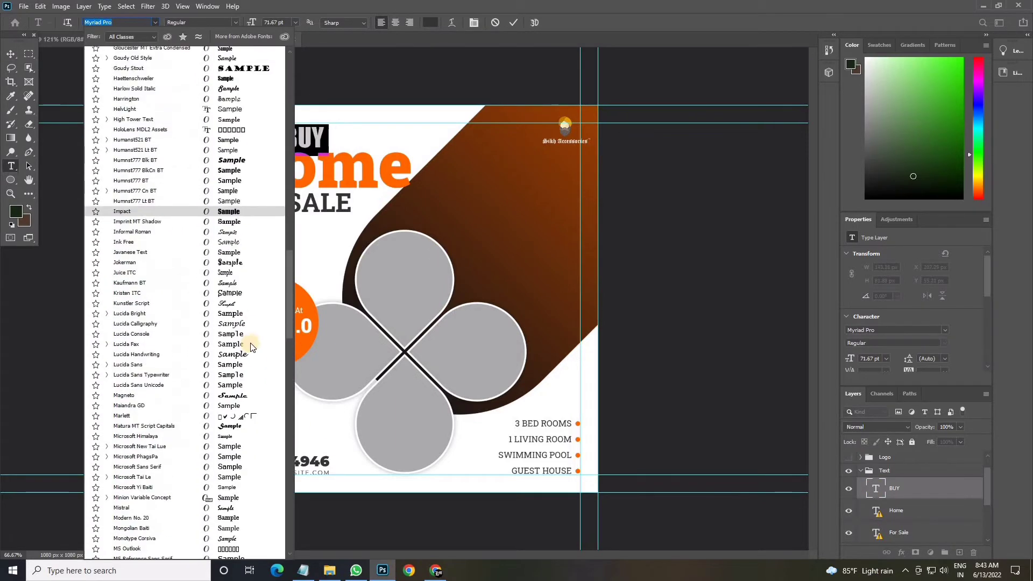
pyautogui.scroll(15, 223, 160)
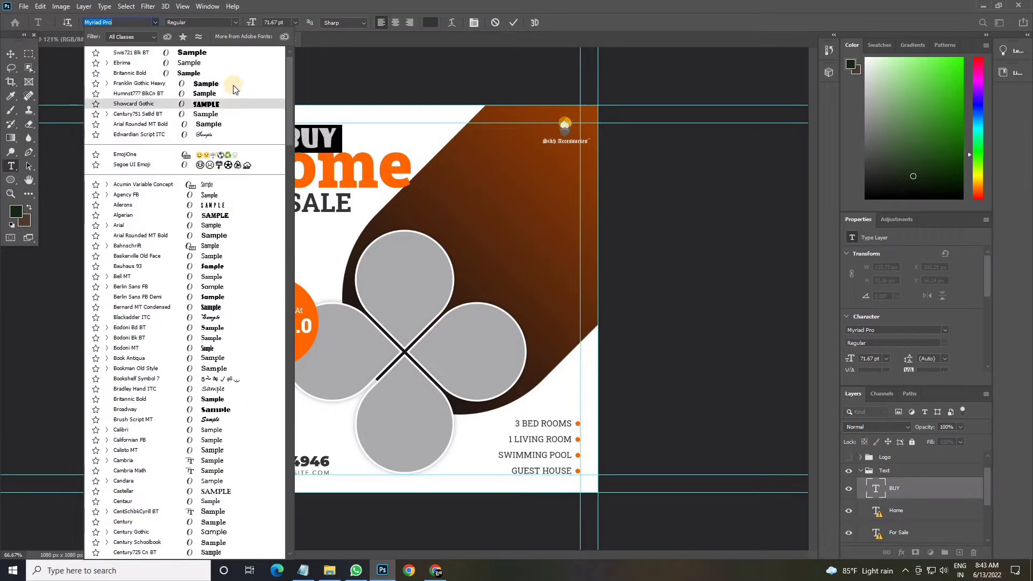
pyautogui.click(233, 84)
pyautogui.click(295, 22)
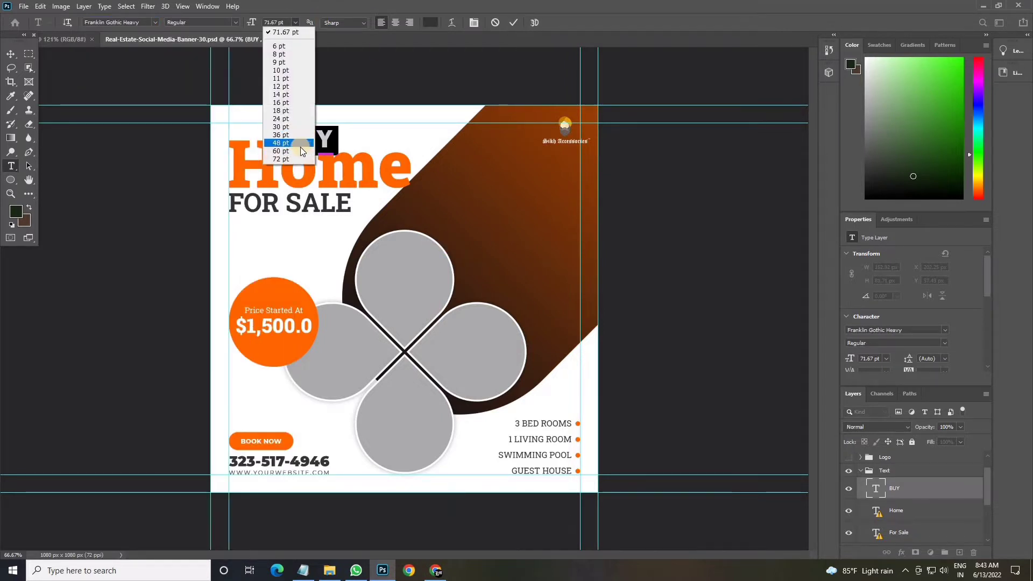
pyautogui.click(281, 151)
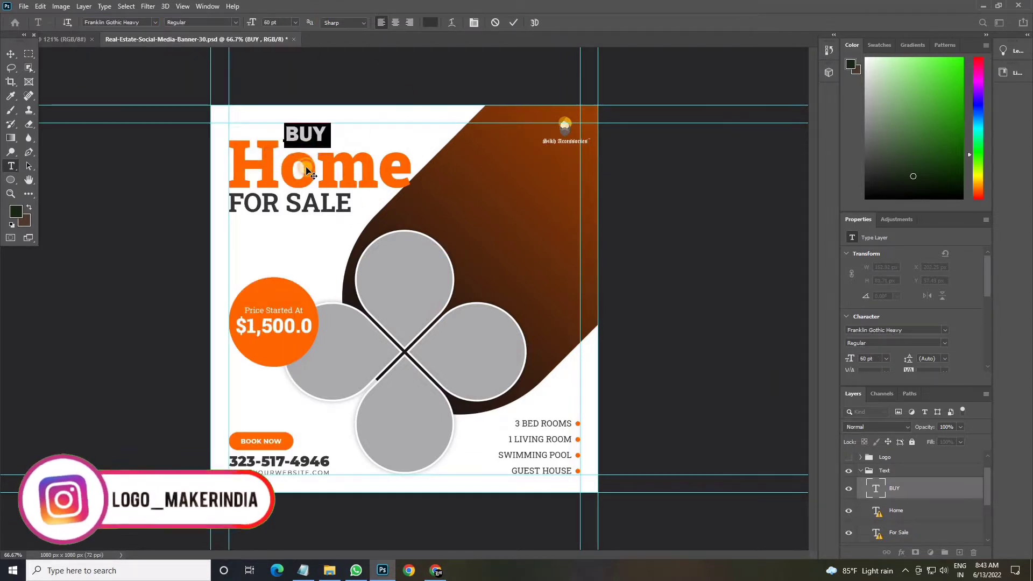
pyautogui.moveTo(306, 171); pyautogui.dragTo(306, 174)
pyautogui.click(513, 22)
pyautogui.press('v')
pyautogui.click(312, 134)
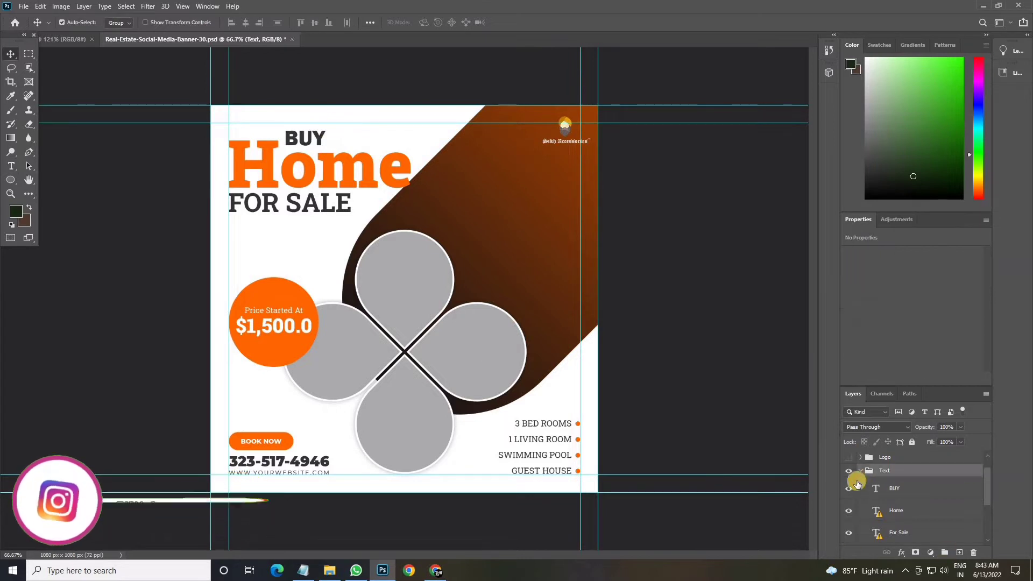
# Change the BUY text colour to black (000000).
pyautogui.doubleClick(875, 487)
pyautogui.click(430, 22)
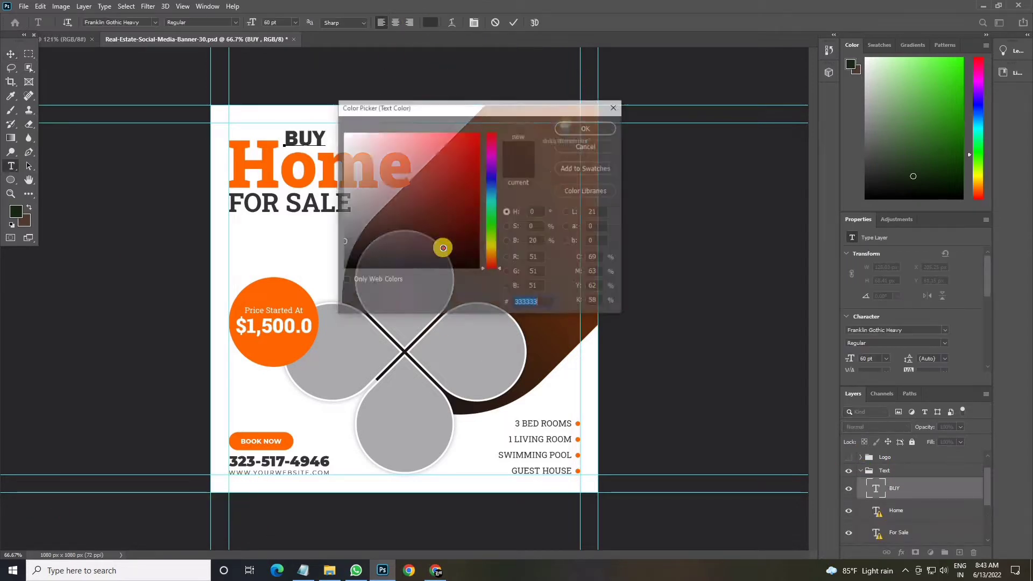
pyautogui.moveTo(443, 248); pyautogui.dragTo(471, 268)
pyautogui.click(585, 129)
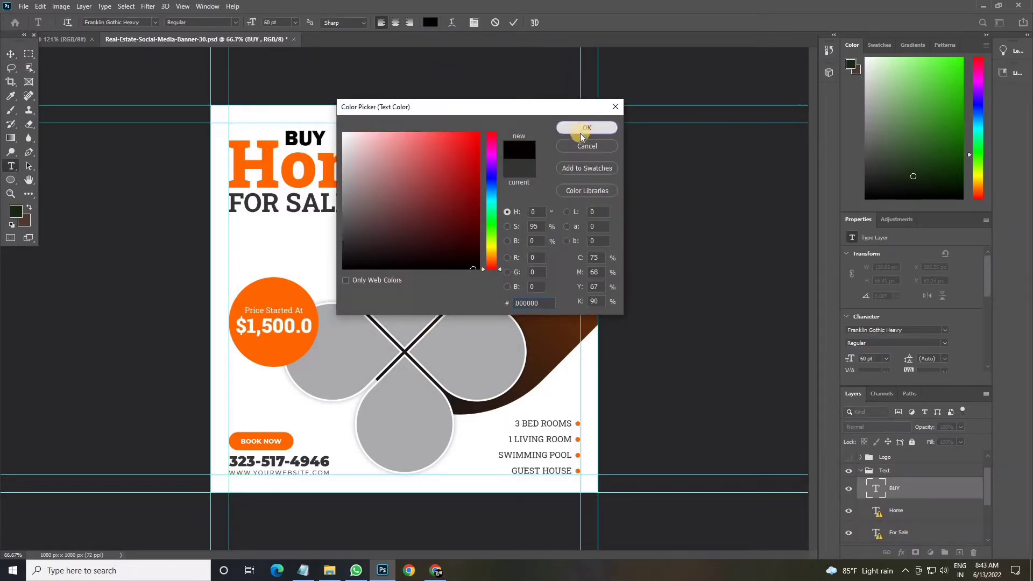
pyautogui.click(515, 24)
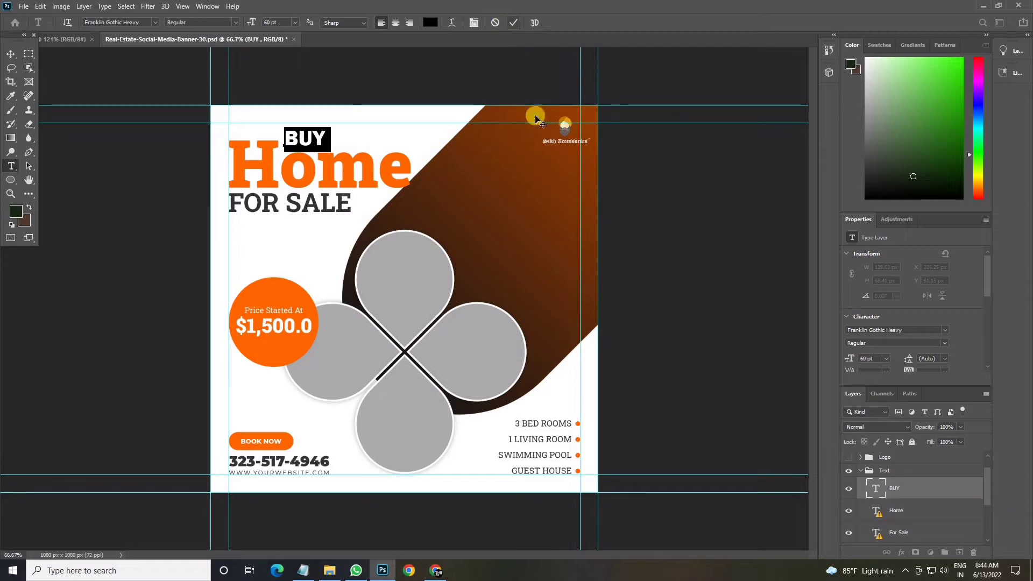
pyautogui.press('v')
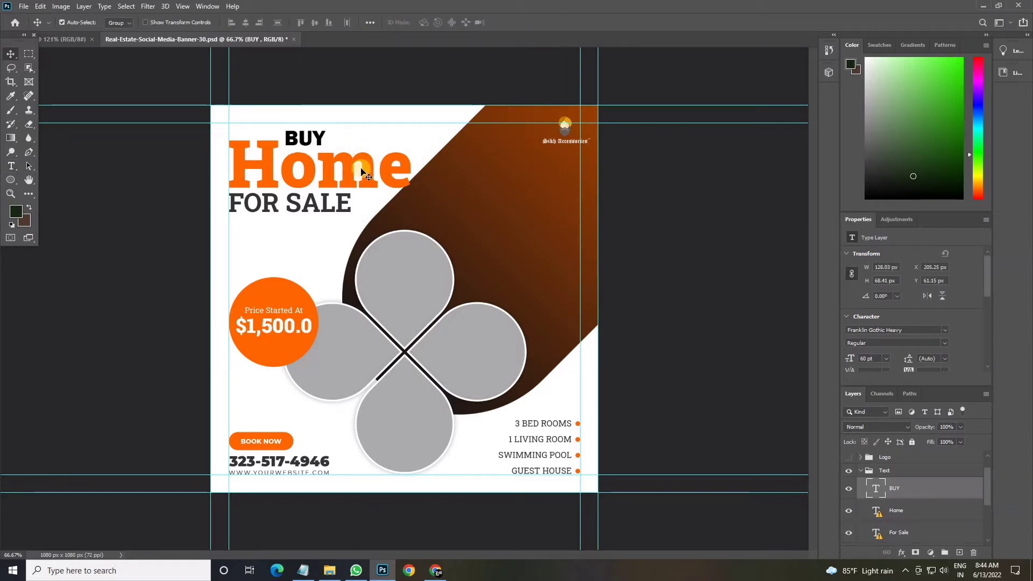
# Replace the orange Home text with "KIRPAN", accepting the missing-font substitution.
pyautogui.doubleClick(876, 510)
pyautogui.click(494, 235)
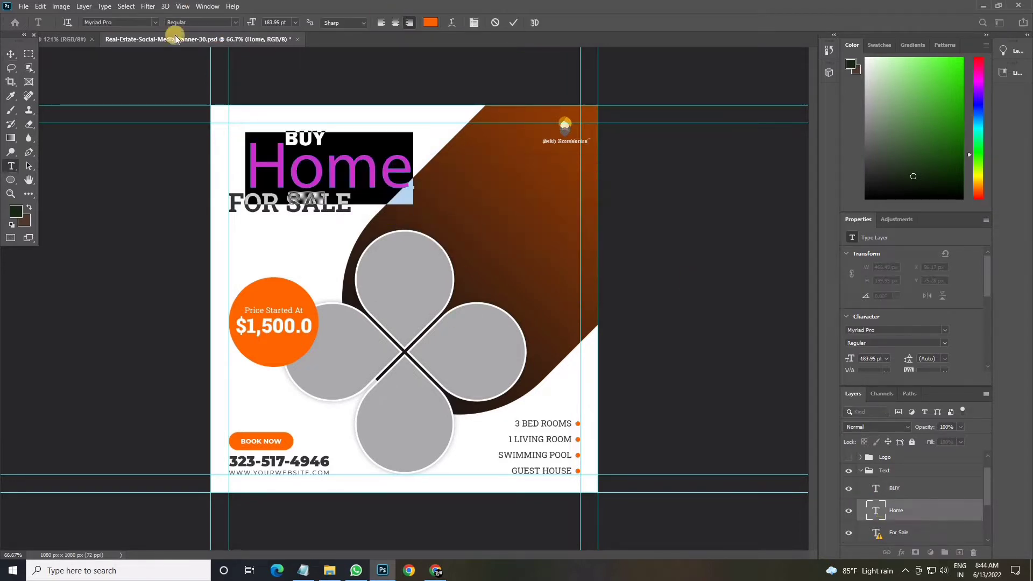
pyautogui.write('IRPAN')
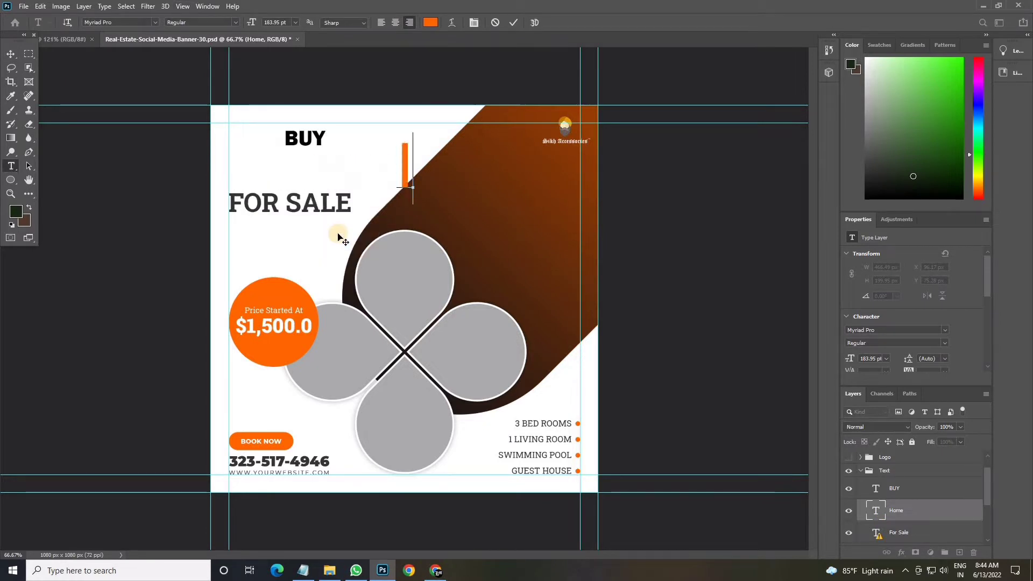
# Set the KIRPAN text to Freehand521 BT at 100 pt and place it between BUY and FOR SALE.
pyautogui.moveTo(285, 168); pyautogui.dragTo(410, 161)
pyautogui.click(399, 171)
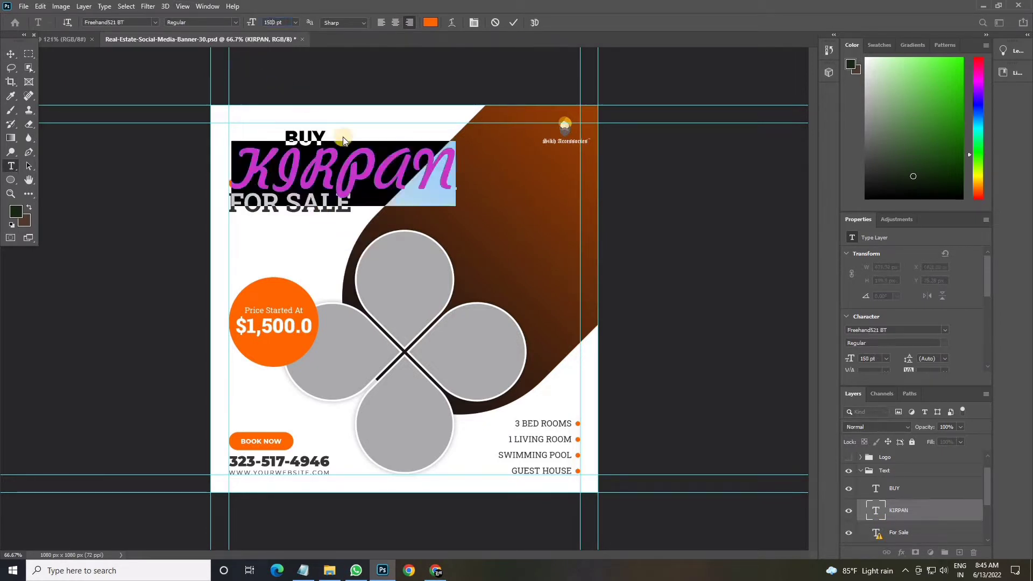
pyautogui.moveTo(252, 22); pyautogui.dragTo(312, 206)
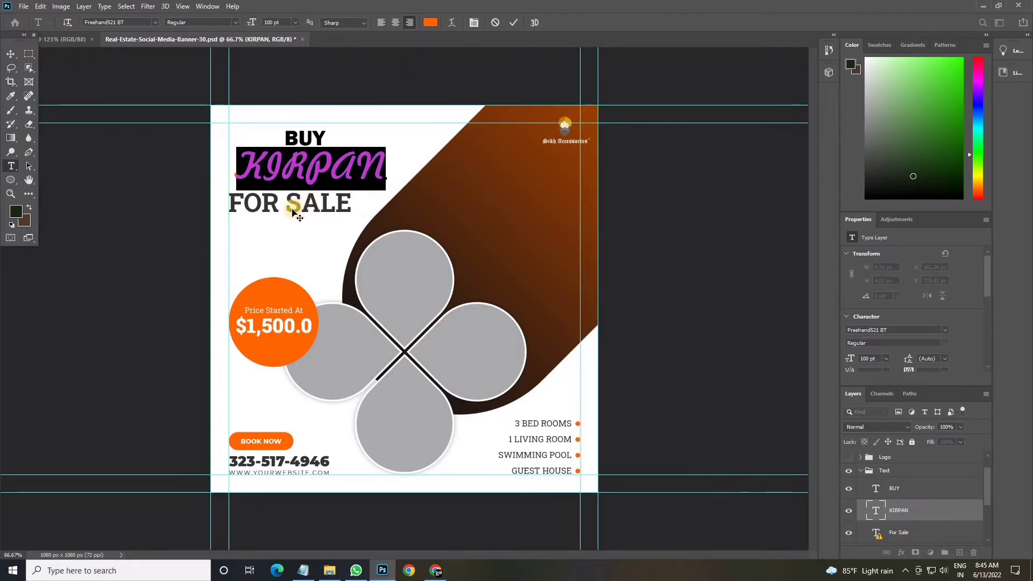
pyautogui.hotkey('ctrl', 'Return')
pyautogui.press('v')
pyautogui.click(341, 170)
pyautogui.click(860, 471)
pyautogui.click(860, 471)
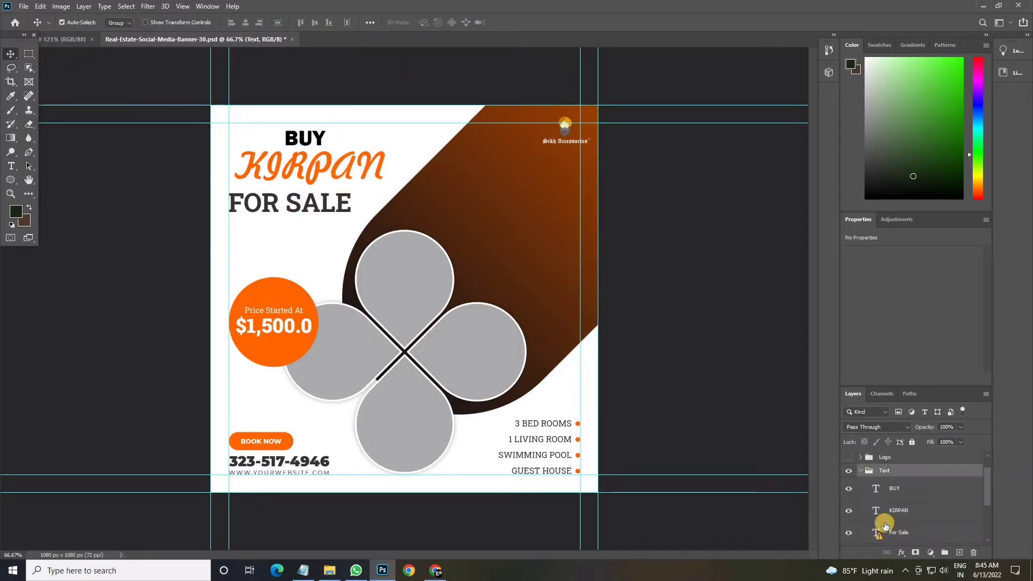
# Check the KIRPAN text's colour and shift the text left to the vertical margin guide.
pyautogui.doubleClick(872, 515)
pyautogui.click(428, 22)
pyautogui.click(587, 139)
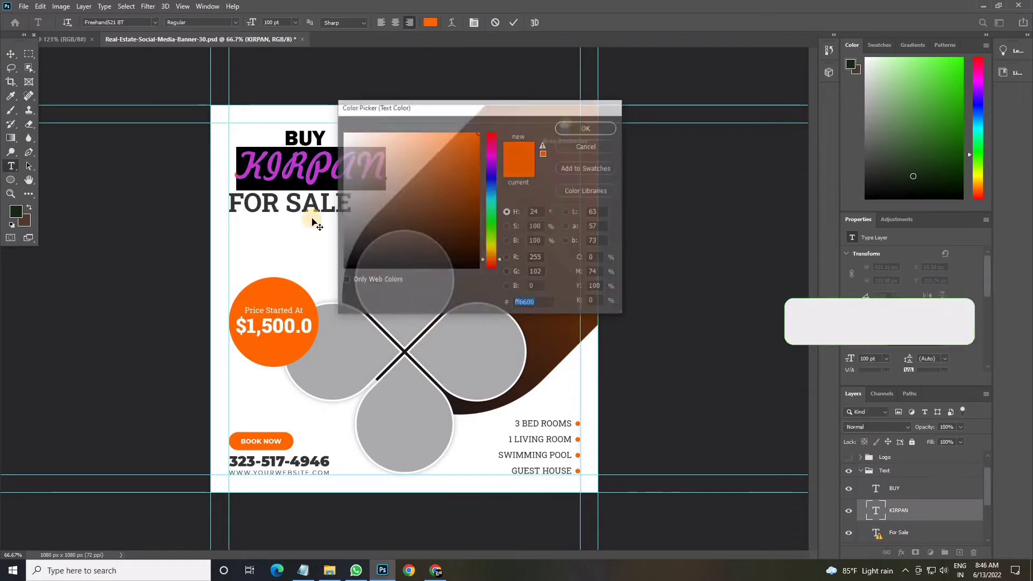
pyautogui.moveTo(315, 220); pyautogui.dragTo(310, 219)
pyautogui.hotkey('ctrl', 'Return')
pyautogui.press('v')
pyautogui.click(296, 203)
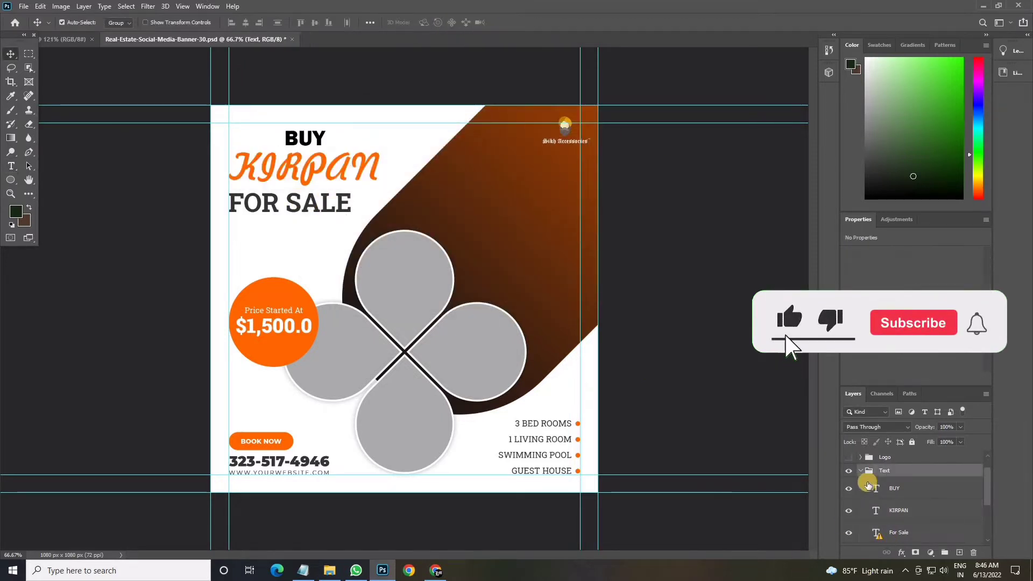
# Replace the FOR SALE text with "ONLINE", accepting the missing-font substitution.
pyautogui.scroll(-1, 876, 498)
pyautogui.doubleClick(877, 510)
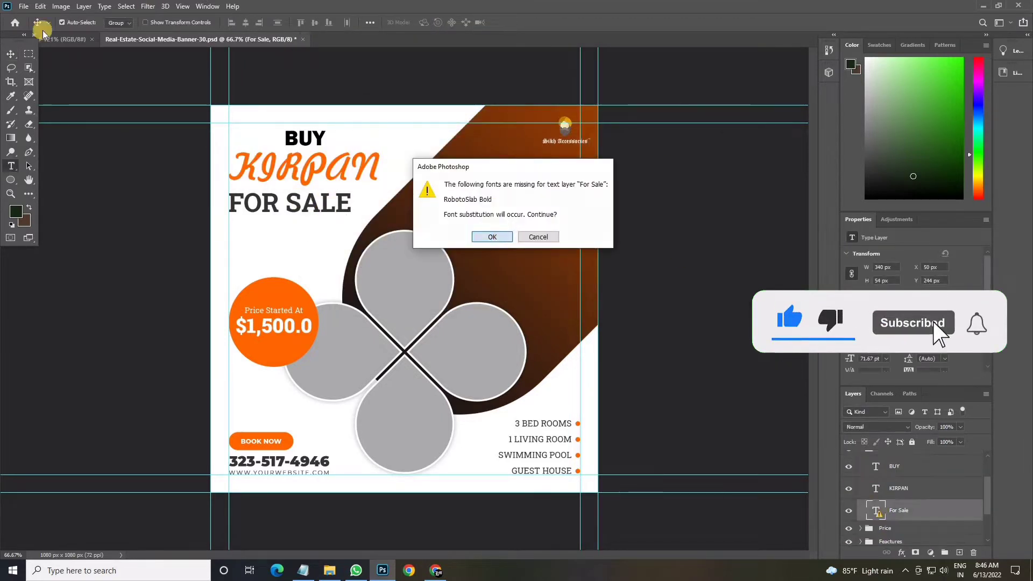
pyautogui.click(495, 235)
pyautogui.write('ONLINE')
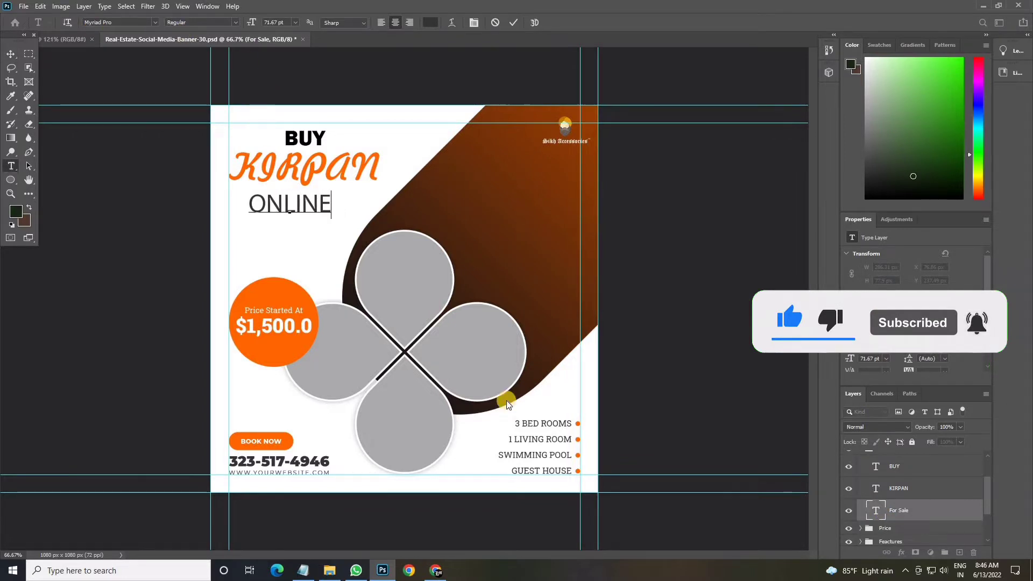
# Set the ONLINE text's font to Humnst777 Blk BT, Black Italic.
pyautogui.hotkey('ctrl', 'a')
pyautogui.click(155, 22)
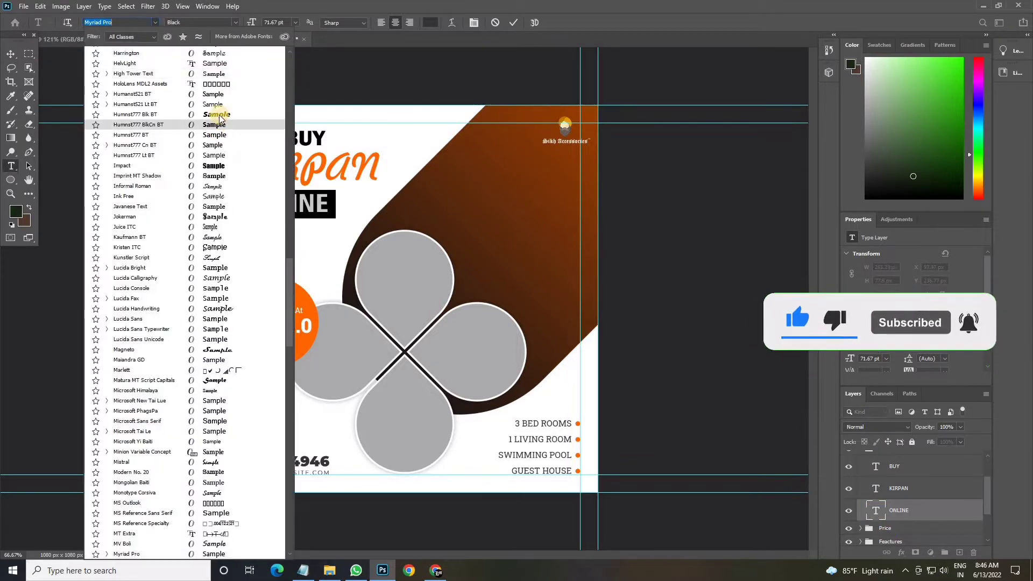
pyautogui.click(219, 114)
# Set the ONLINE text size to 50.67 pt and move it up directly beneath KIRPAN.
pyautogui.moveTo(270, 22); pyautogui.dragTo(260, 29)
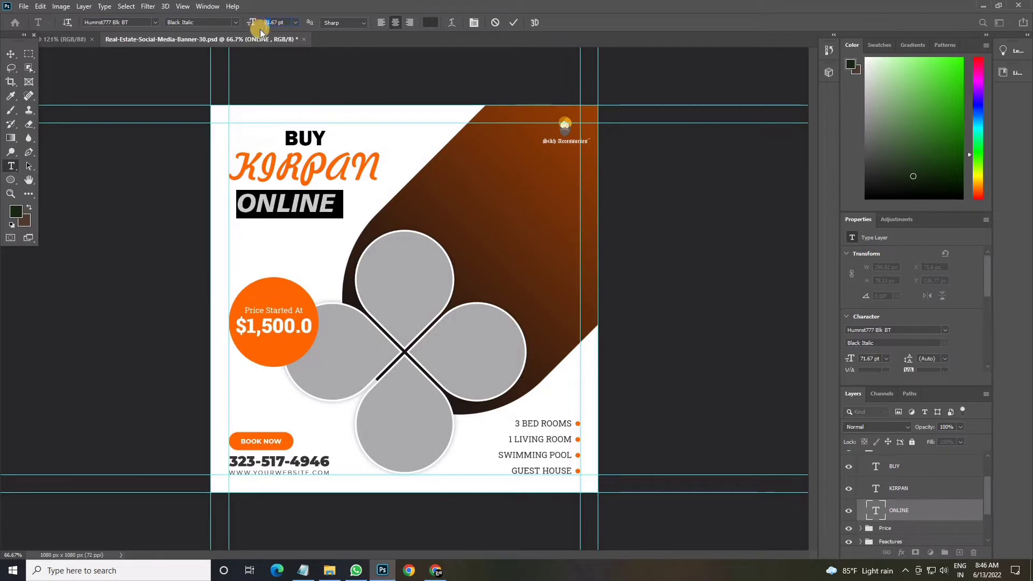
pyautogui.write('40')
pyautogui.press('Return')
pyautogui.write('5')
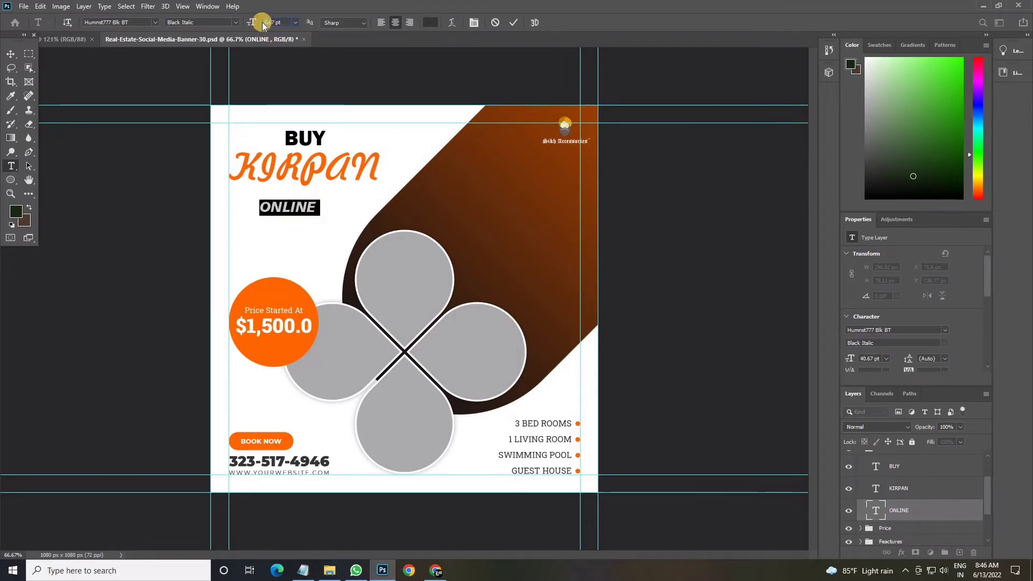
pyautogui.write('0')
pyautogui.press('Return')
pyautogui.moveTo(305, 221)
pyautogui.mouseDown()
pyautogui.moveTo(321, 211)
pyautogui.moveTo(300, 211)
pyautogui.mouseUp()
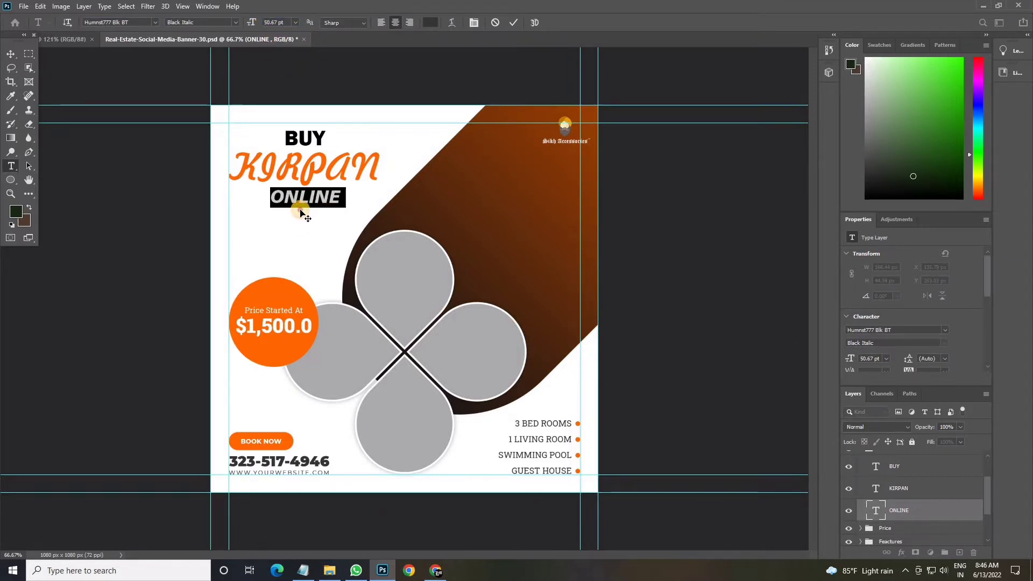
# Change the ONLINE text colour to black.
pyautogui.scroll(1, 922, 538)
pyautogui.doubleClick(874, 518)
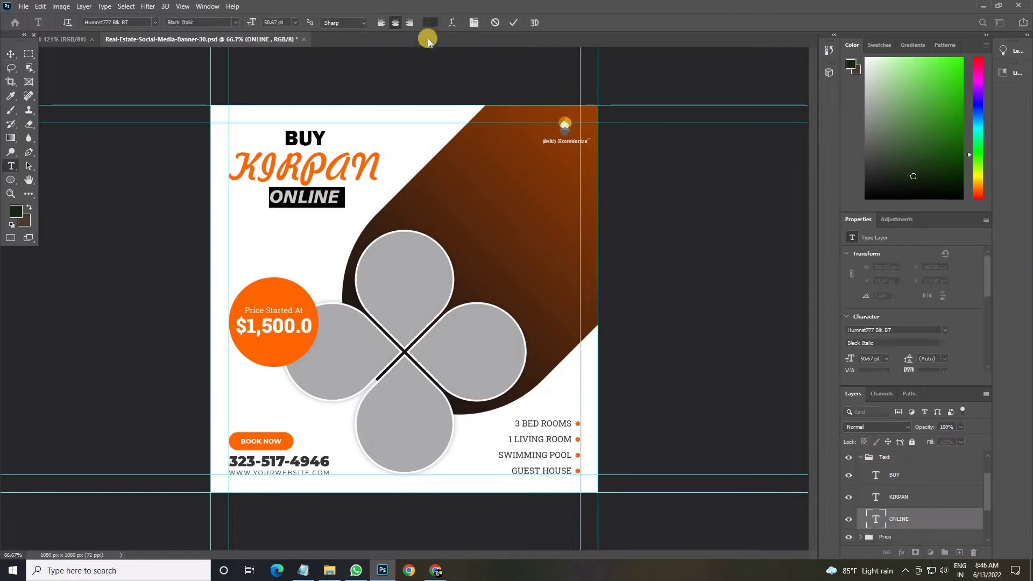
pyautogui.click(430, 22)
pyautogui.click(600, 128)
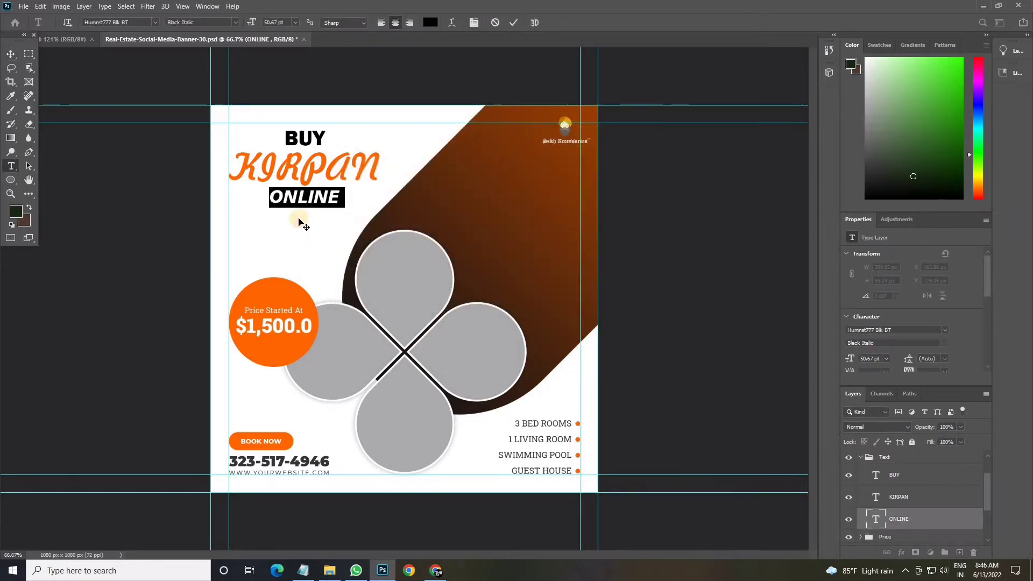
pyautogui.click(298, 221)
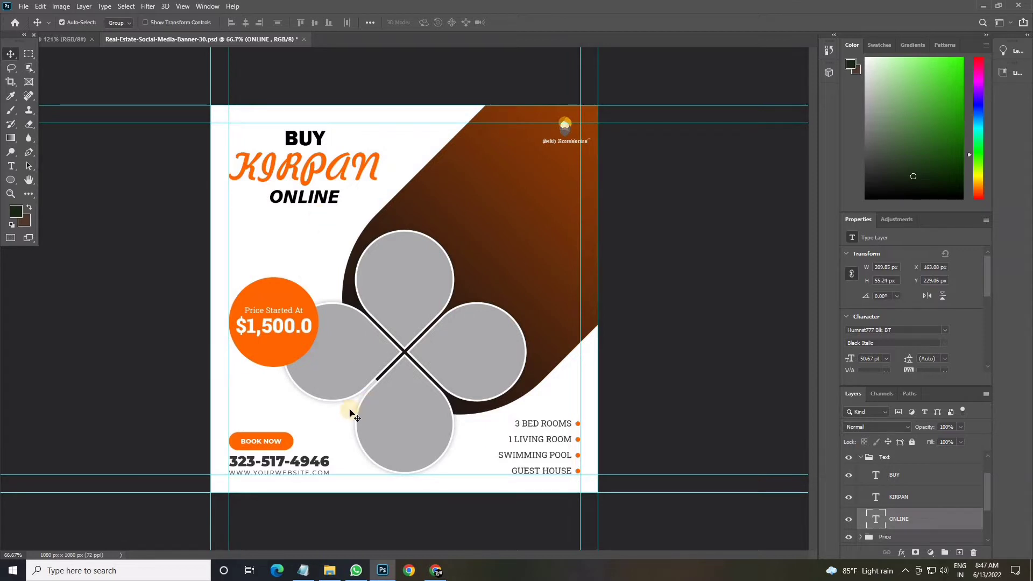
# Expand the Place-Your-Image-Here group to access its individual image groups.
pyautogui.scroll(-2, 887, 527)
pyautogui.click(951, 526)
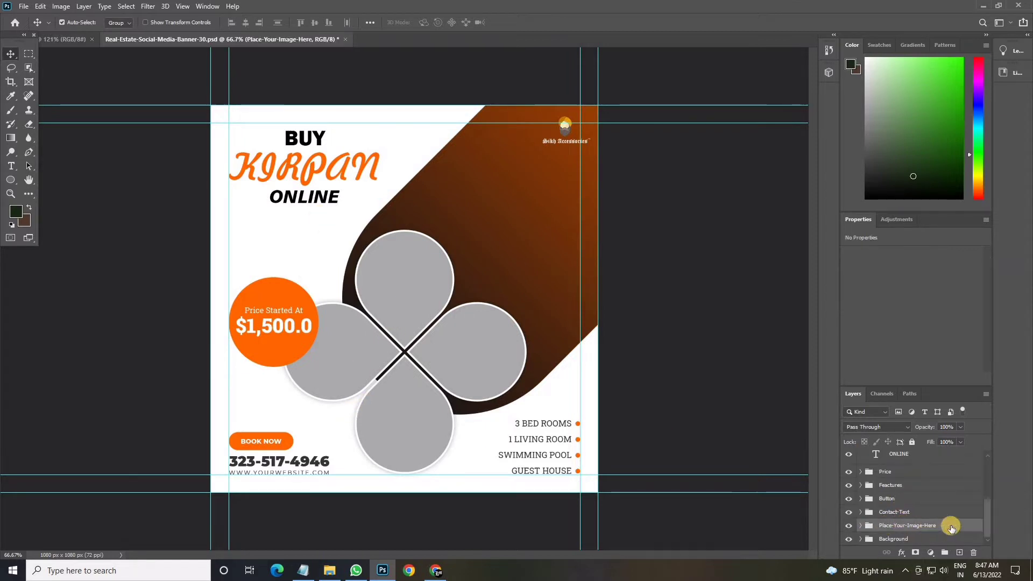
pyautogui.click(860, 525)
pyautogui.scroll(-2, 855, 501)
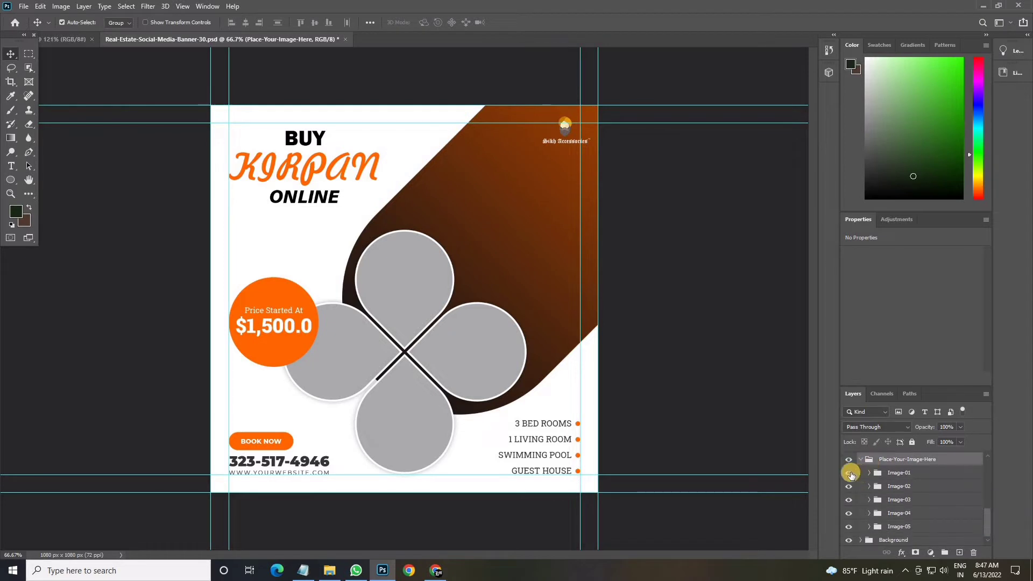
# Toggle the visibility of the first image groups in Place-Your-Image-Here to identify which petal each one controls.
pyautogui.click(847, 473)
pyautogui.click(847, 474)
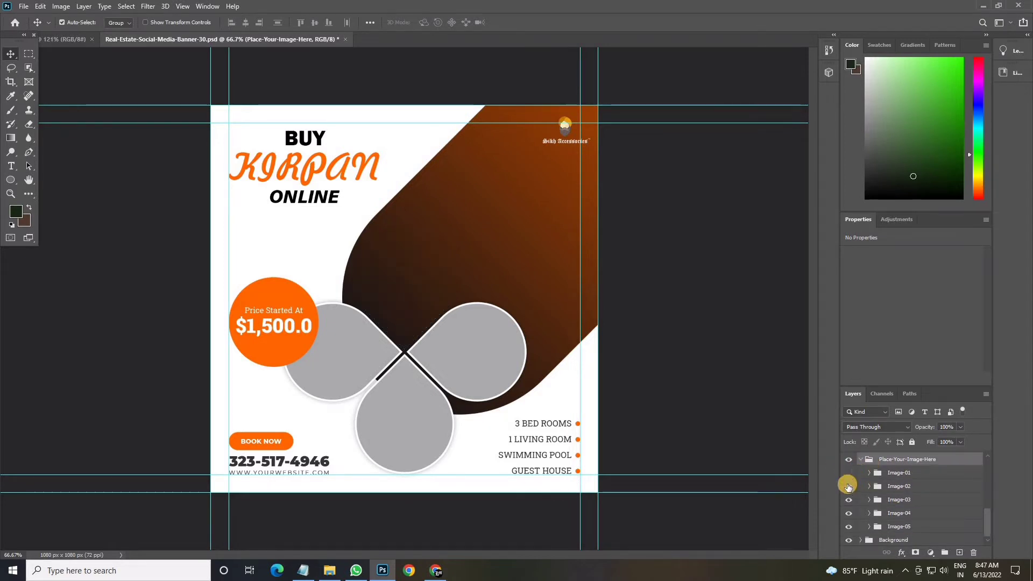
pyautogui.click(848, 487)
pyautogui.click(847, 489)
pyautogui.click(845, 474)
pyautogui.click(848, 500)
pyautogui.click(848, 473)
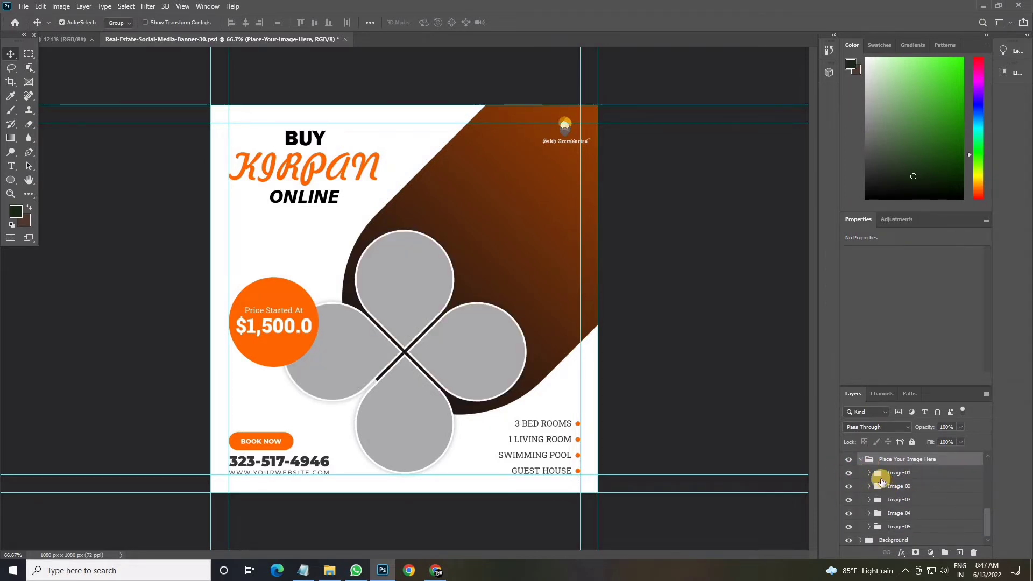
# Open the contents of the Double-Click-Here smart object in the Image-01 group and switch to File Explorer.
pyautogui.click(870, 475)
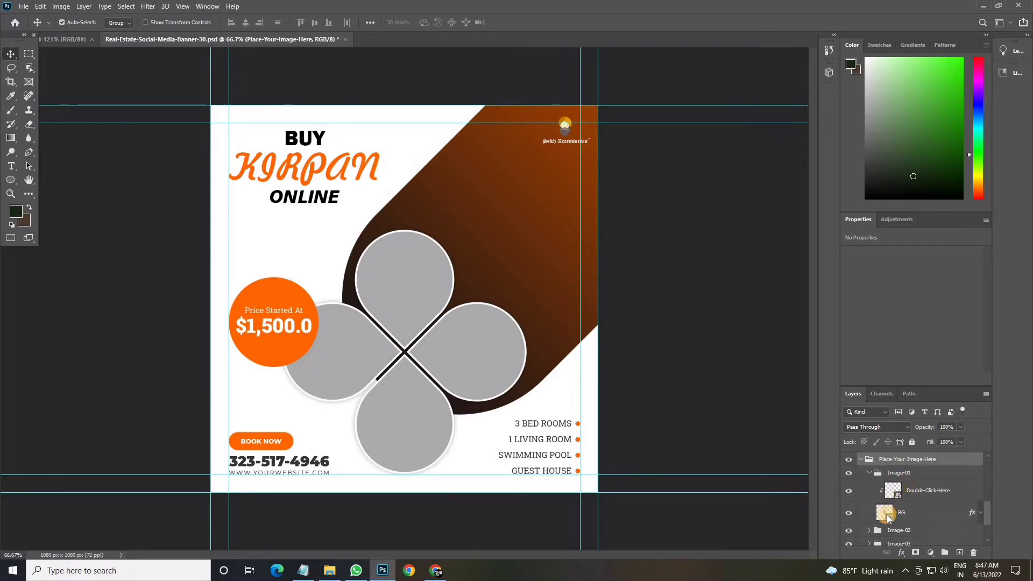
pyautogui.doubleClick(886, 514)
pyautogui.click(618, 108)
pyautogui.doubleClick(892, 490)
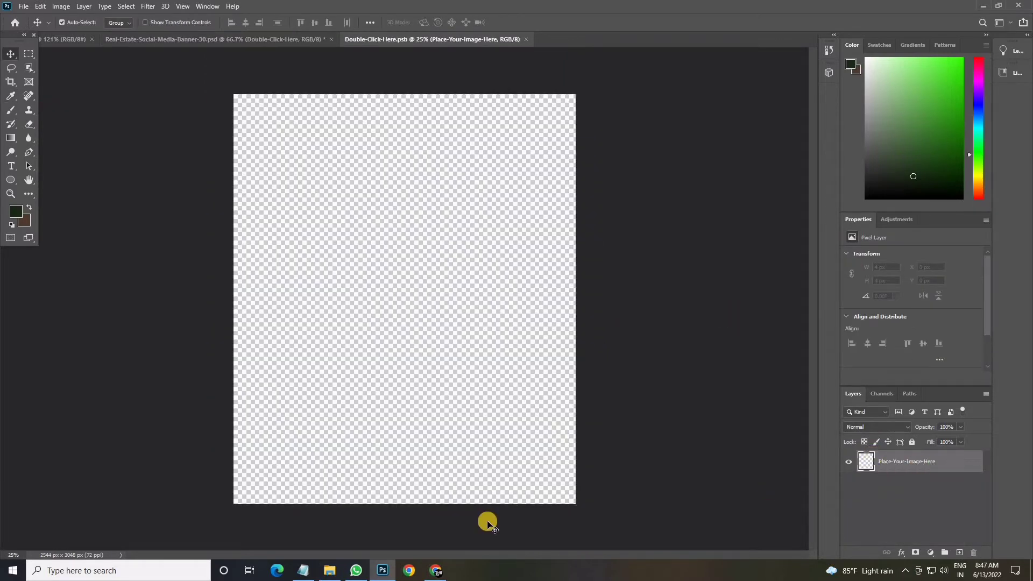
pyautogui.click(328, 571)
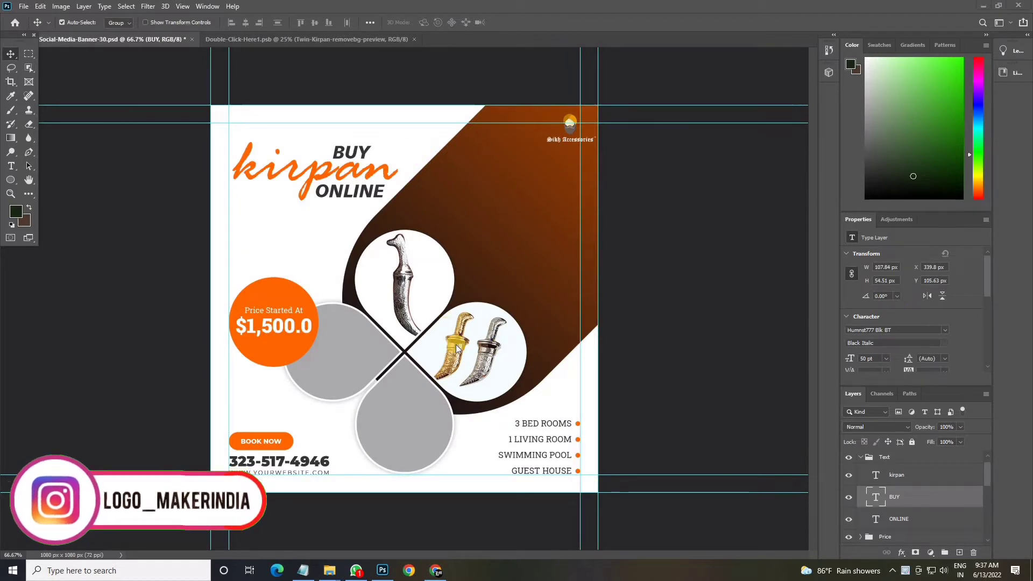
# Expand the Image-01 group and open the contents of its Double-Click-Here smart object.
pyautogui.click(430, 430)
pyautogui.scroll(-4, 914, 506)
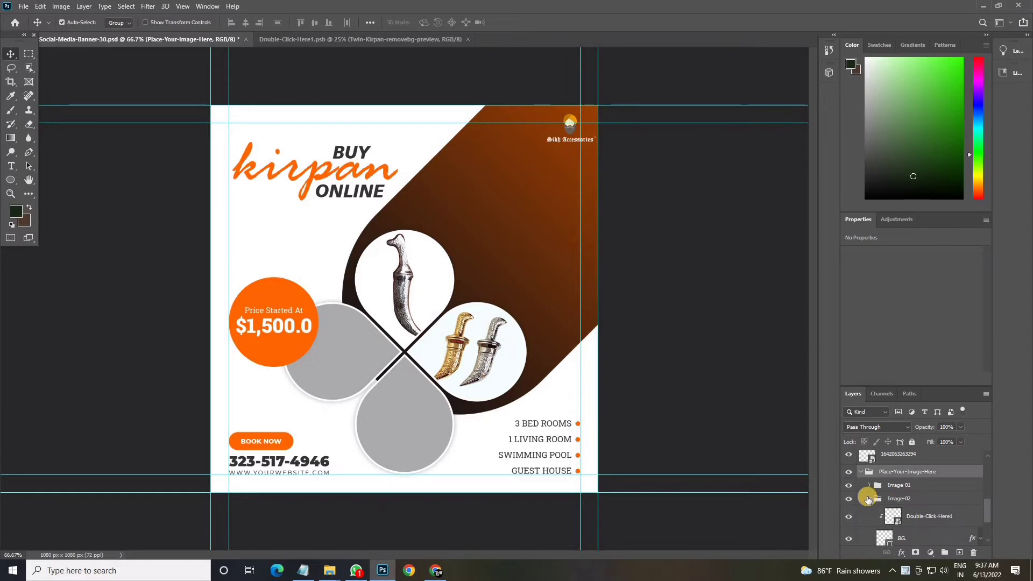
pyautogui.click(869, 493)
pyautogui.click(347, 337)
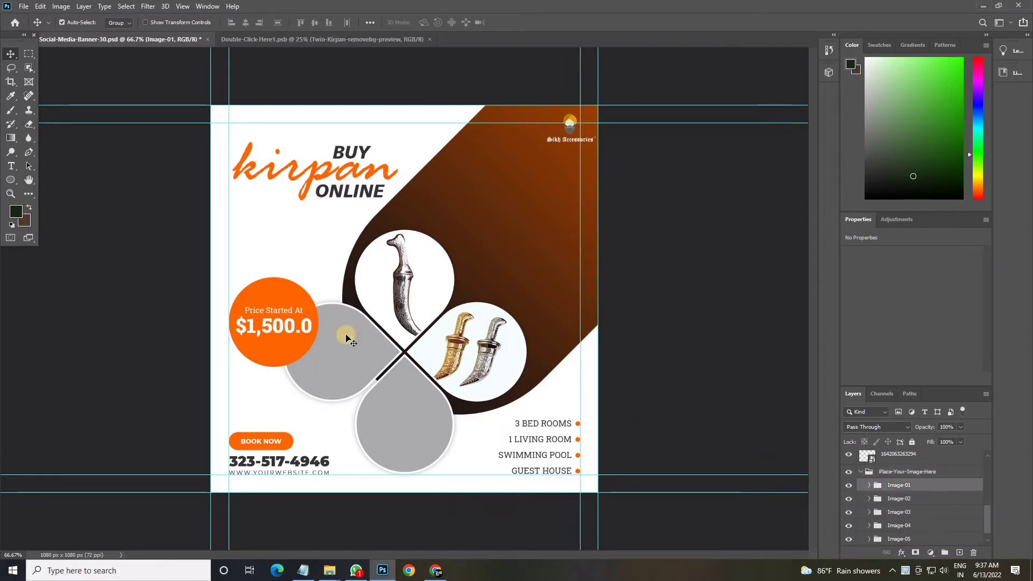
pyautogui.click(870, 486)
pyautogui.doubleClick(880, 499)
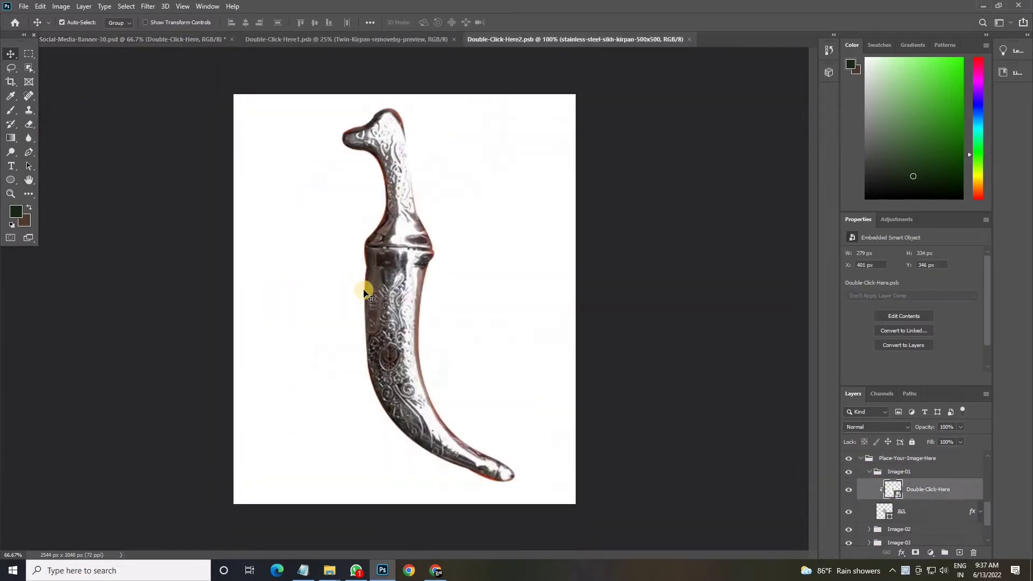
# Close Double-Click-Here1.psb and change the Image-01 group's BG shape colour to white in the banner.
pyautogui.click(288, 39)
pyautogui.click(201, 39)
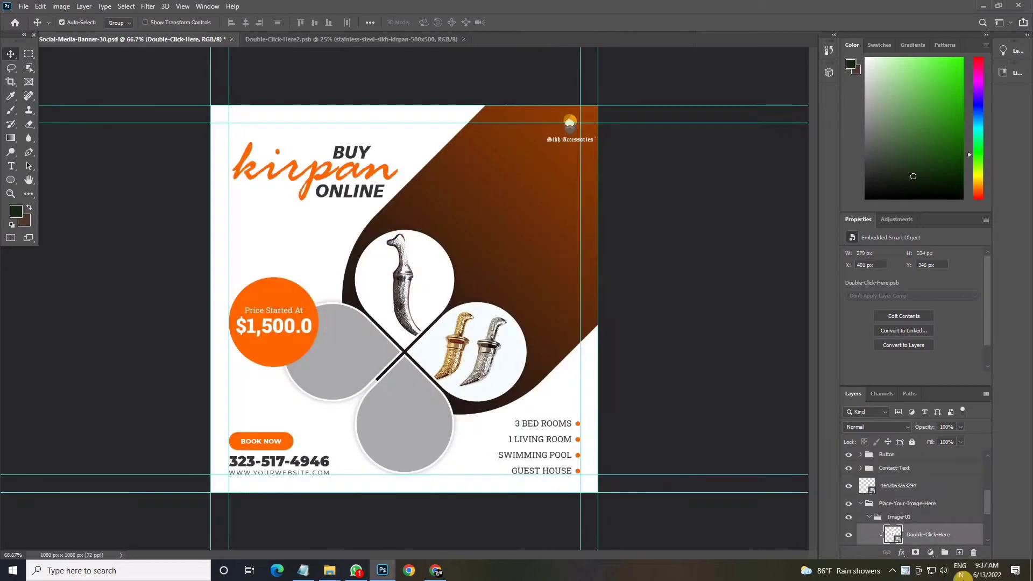
pyautogui.scroll(-1, 912, 497)
pyautogui.doubleClick(882, 529)
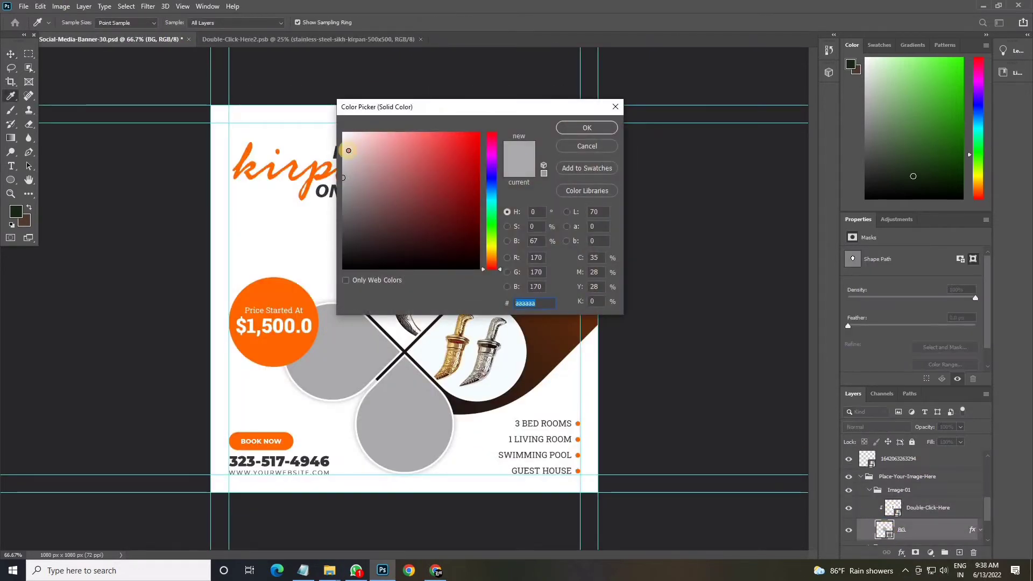
pyautogui.moveTo(348, 151); pyautogui.dragTo(339, 129)
pyautogui.click(590, 128)
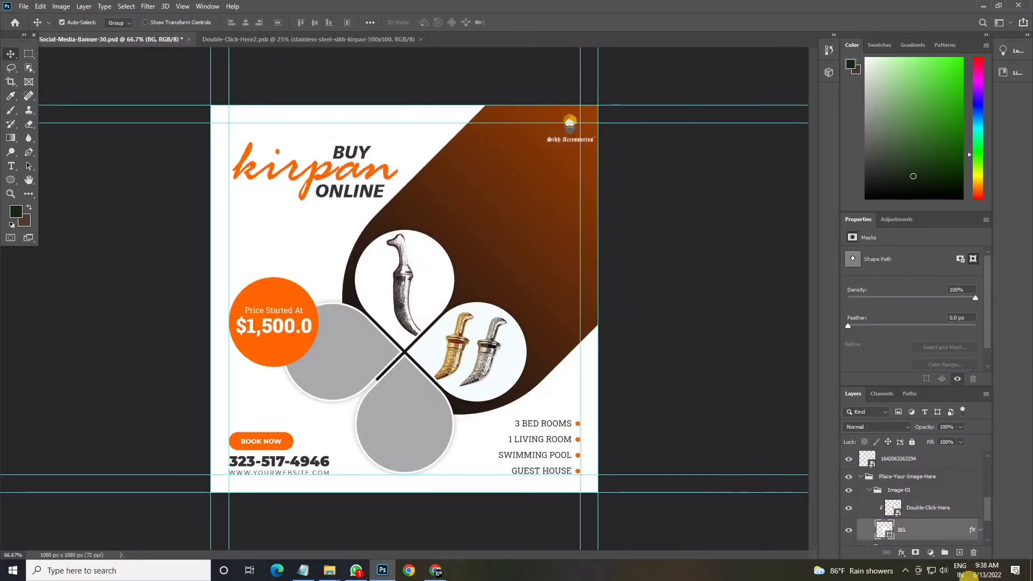
# Reopen the Image-01 smart object's contents and bring up the Downloads folder in File Explorer.
pyautogui.doubleClick(893, 509)
pyautogui.moveTo(330, 570)
pyautogui.click(283, 515)
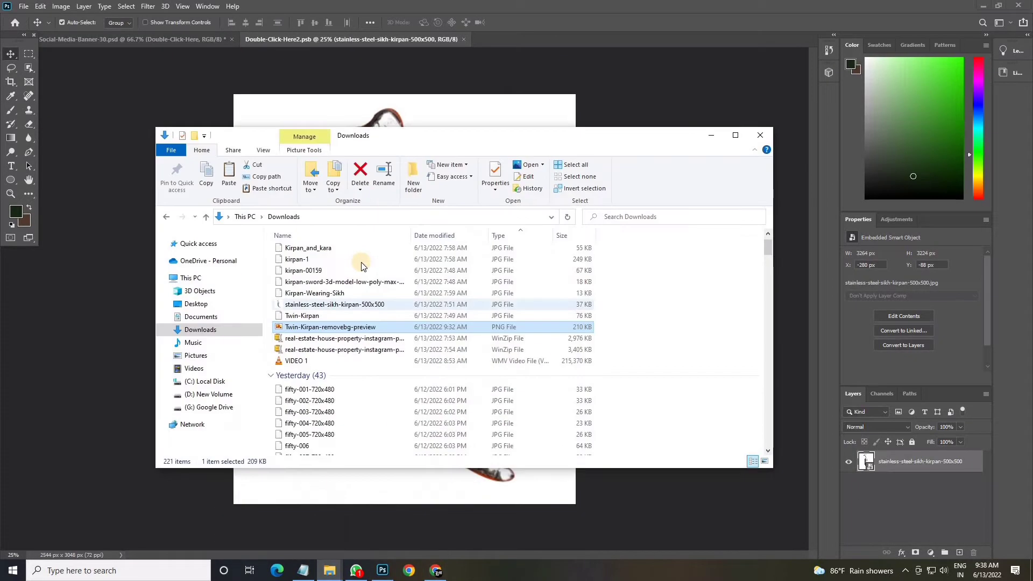
# Preview the kirpan images in Downloads, including Kirpan-Wearing-Sikh and stainless-steel-sikh-kirpan-500x500, to compare candidate pictures.
pyautogui.doubleClick(364, 262)
pyautogui.hotkey('alt', 'F4')
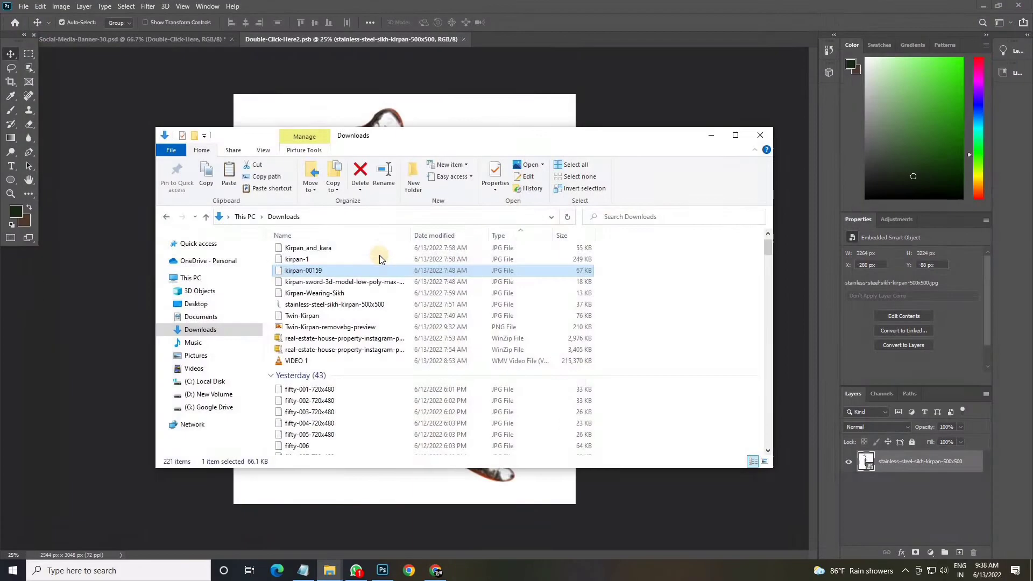
pyautogui.doubleClick(376, 248)
pyautogui.hotkey('alt', 'F4')
pyautogui.doubleClick(397, 292)
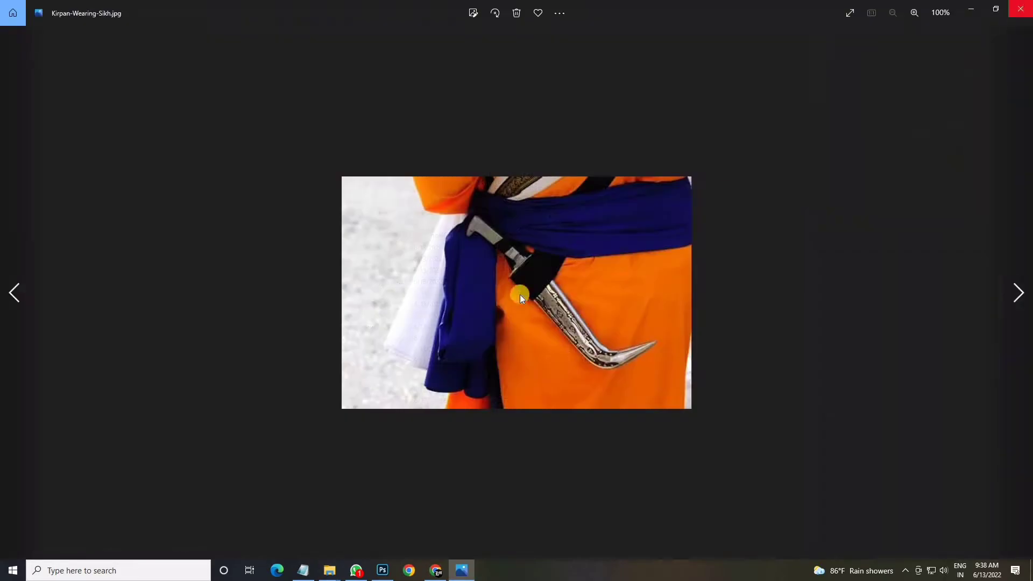
pyautogui.hotkey('alt', 'F4')
pyautogui.doubleClick(479, 305)
pyautogui.hotkey('alt', 'F4')
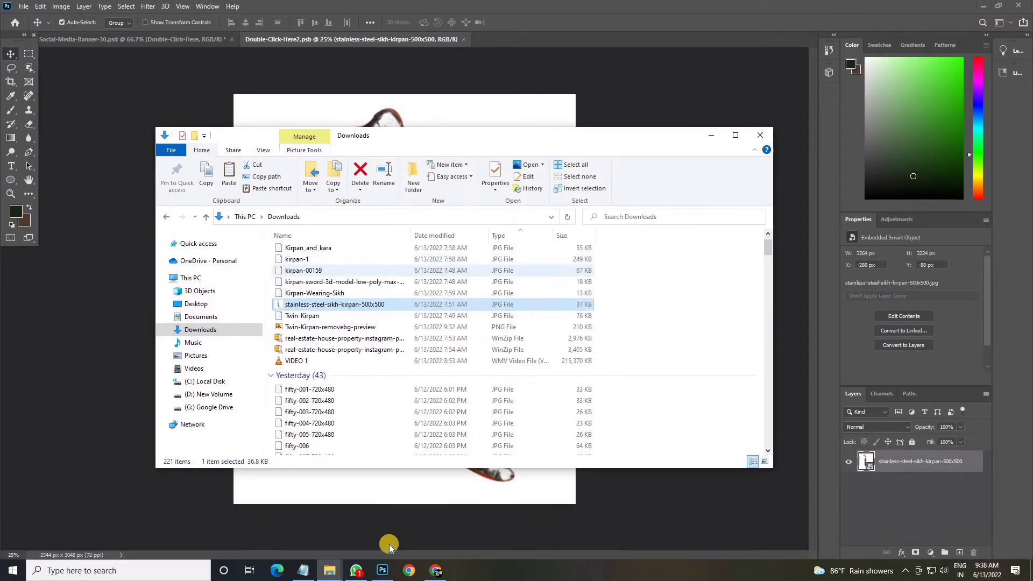
# Switch to remove.bg in Chrome, remove the background of stainless-steel-sikh-kirpan-500x500 and download the result.
pyautogui.click(436, 570)
pyautogui.click(499, 97)
pyautogui.click(329, 570)
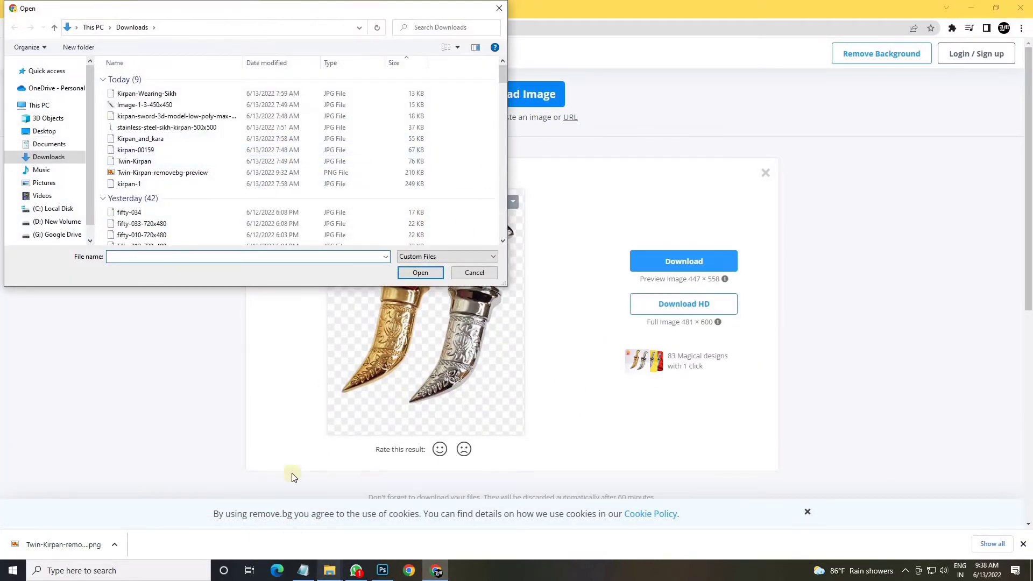
pyautogui.click(290, 484)
pyautogui.moveTo(305, 305); pyautogui.dragTo(141, 363)
pyautogui.click(473, 271)
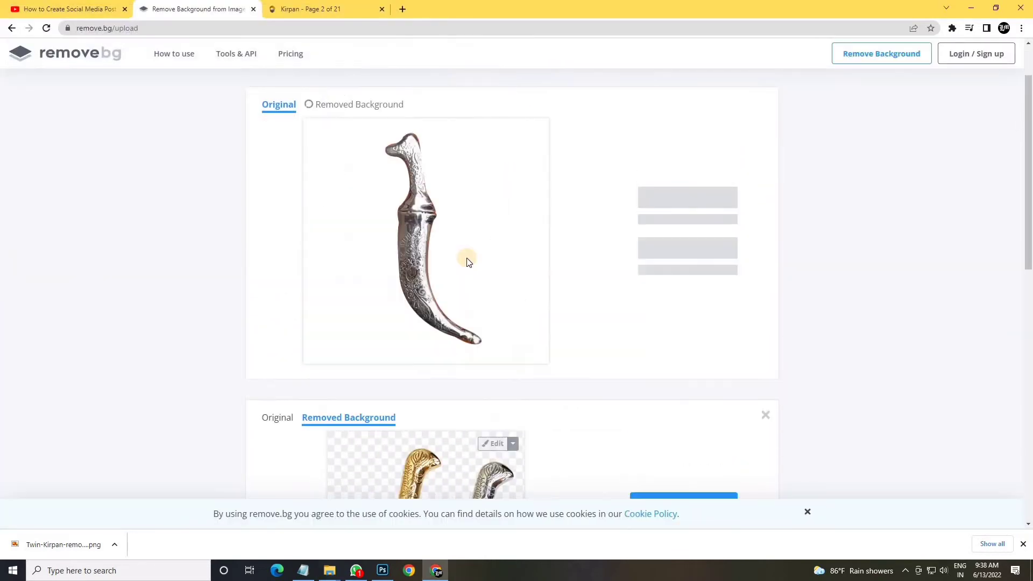
pyautogui.click(682, 184)
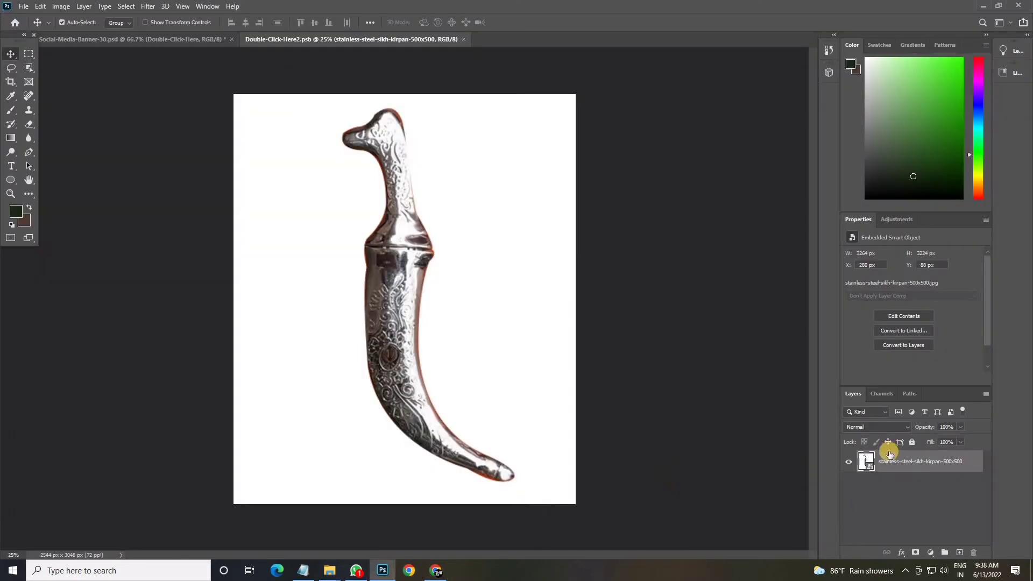
# Shrink the white-background kirpan image to about 968 by 956 px and duplicate its layer.
pyautogui.moveTo(424, 346); pyautogui.dragTo(434, 351)
pyautogui.hotkey('ctrl', 'y')
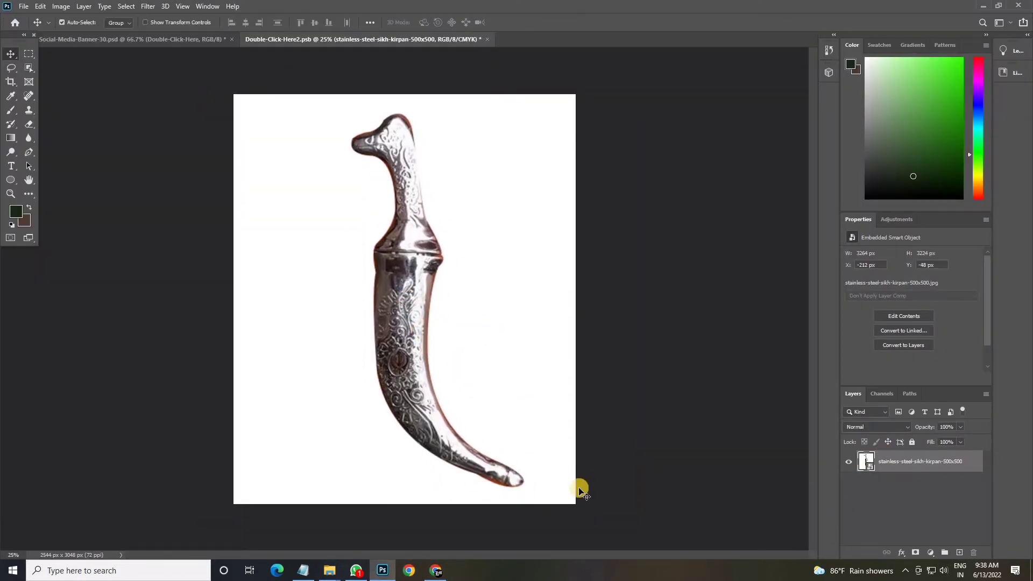
pyautogui.hotkey('ctrl', 't')
pyautogui.moveTo(643, 521); pyautogui.dragTo(392, 247)
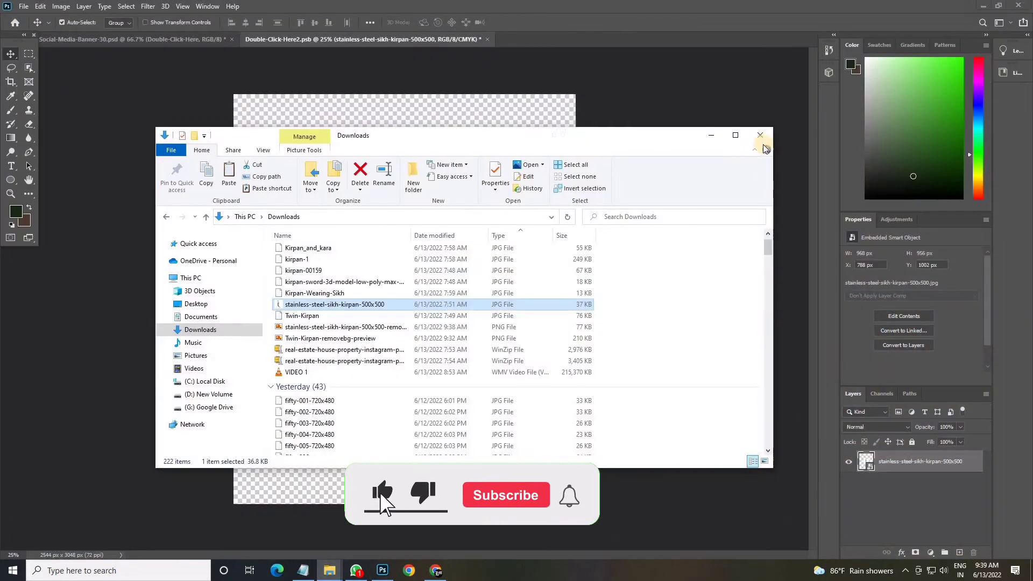
pyautogui.click(760, 135)
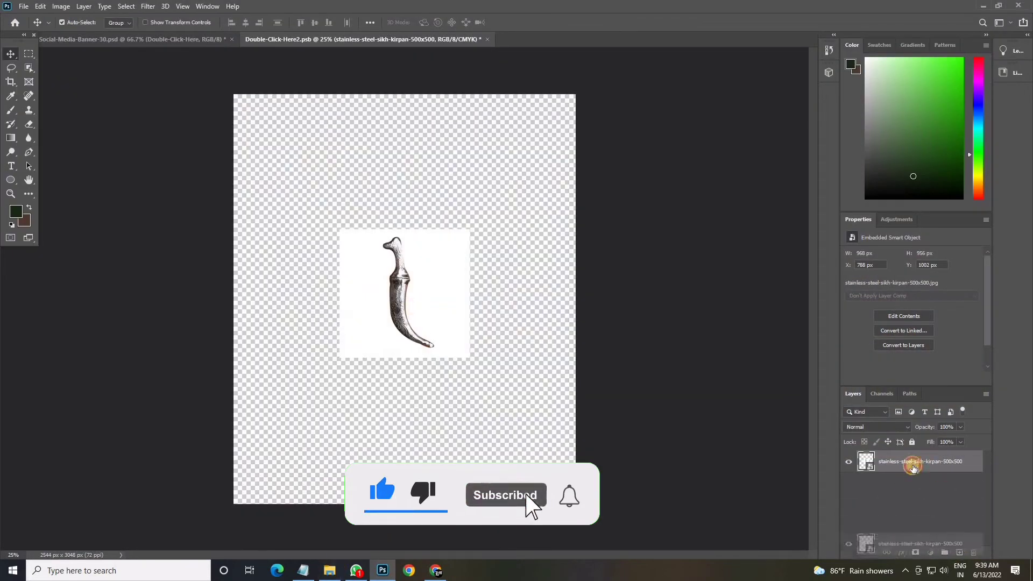
pyautogui.hotkey('ctrl', 'j')
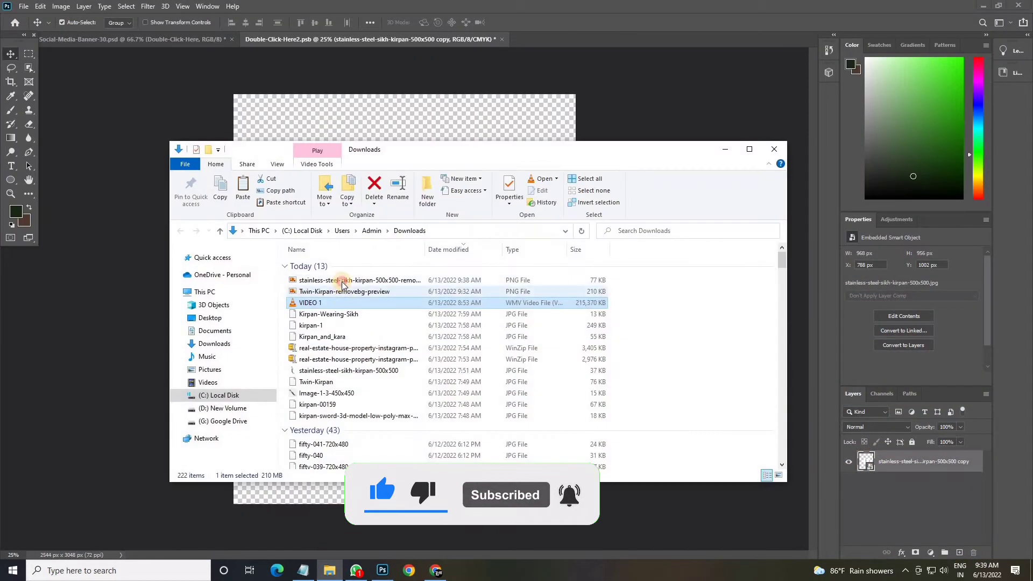
# Place the stainless-steel-sikh-kirpan-500x500 removebg-preview image, enlarged to about 1050 by 2231 px, and hide the white-background copy.
pyautogui.moveTo(341, 275); pyautogui.dragTo(395, 312)
pyautogui.moveTo(431, 356); pyautogui.dragTo(550, 437)
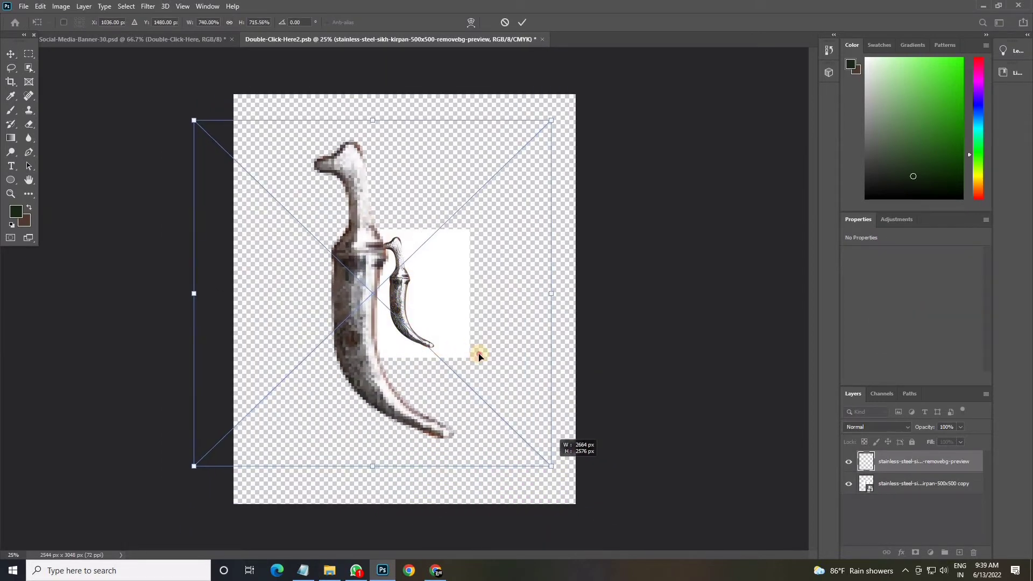
pyautogui.moveTo(451, 339); pyautogui.dragTo(491, 346)
pyautogui.click(849, 483)
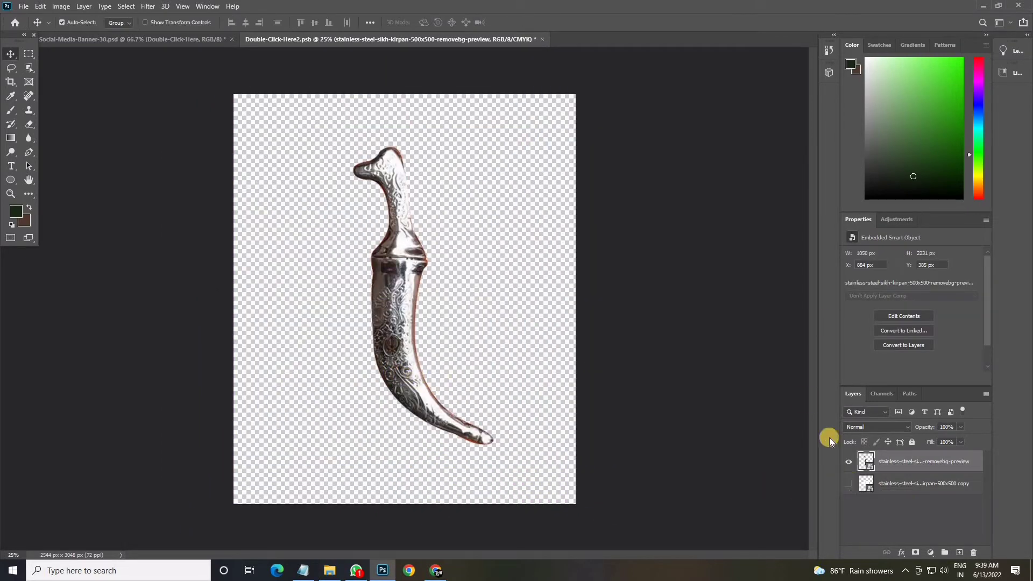
# Enlarge the cut-out kirpan to about 1071 by 2277 px, save the smart object and check it in the banner.
pyautogui.hotkey('ctrl', 't')
pyautogui.moveTo(599, 473); pyautogui.dragTo(600, 480)
pyautogui.press('Return')
pyautogui.click(24, 6)
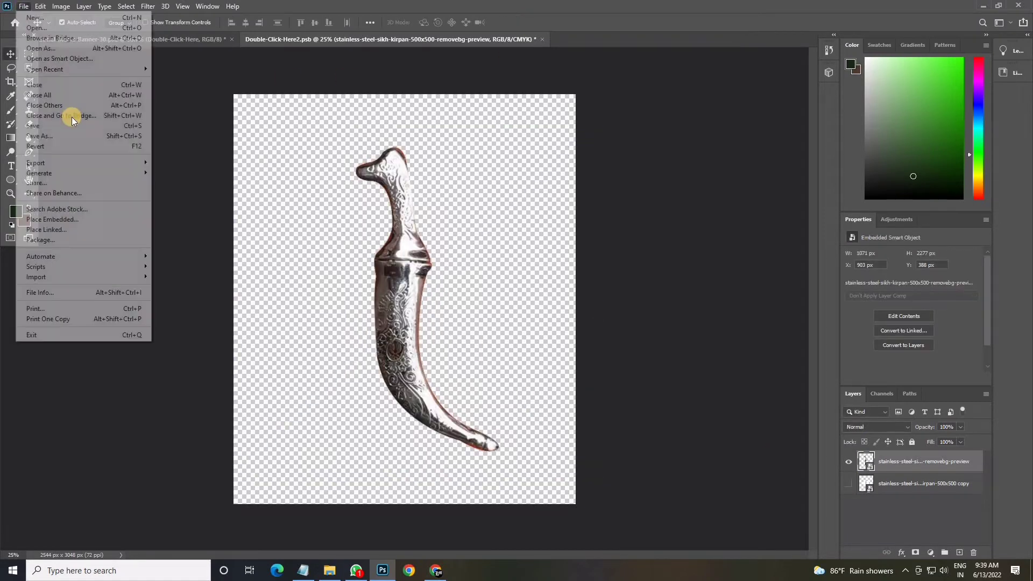
pyautogui.click(70, 126)
pyautogui.click(205, 38)
pyautogui.click(354, 42)
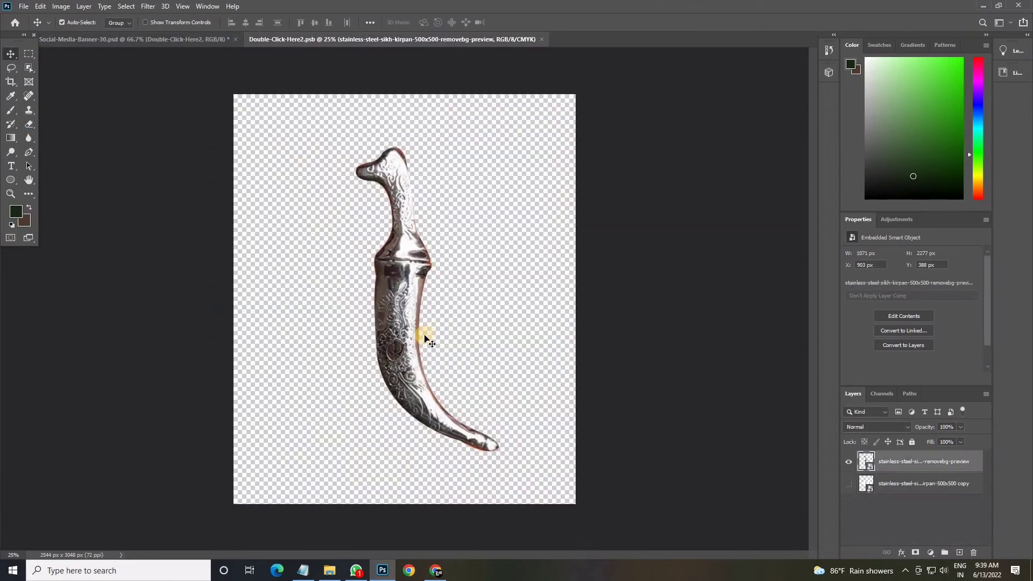
# Reduce the cut-out kirpan to about 1023 by 2173 px and save the smart object to update the banner.
pyautogui.click(550, 461)
pyautogui.click(873, 463)
pyautogui.hotkey('ctrl', 't')
pyautogui.moveTo(597, 481); pyautogui.dragTo(582, 464)
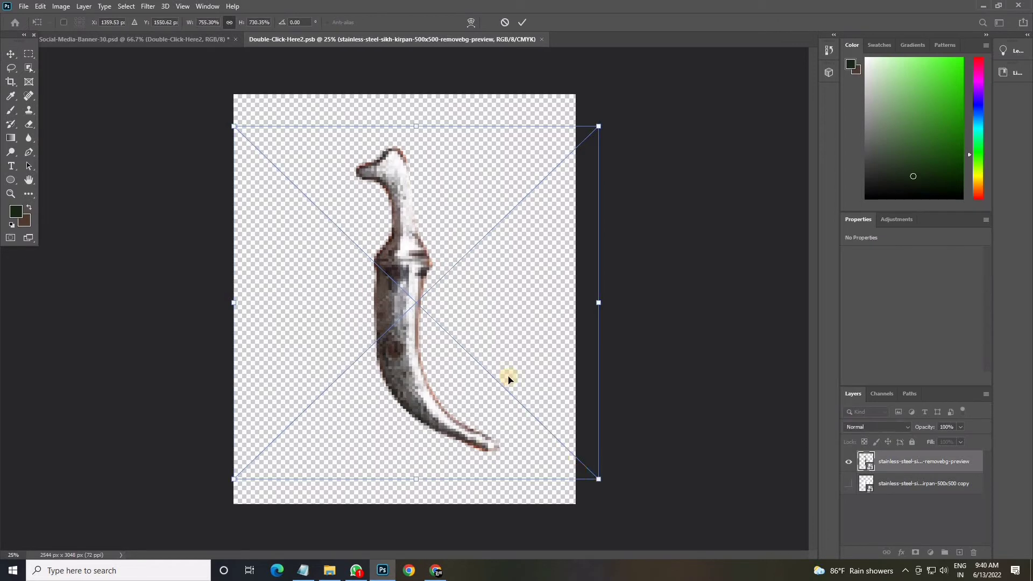
pyautogui.moveTo(480, 314); pyautogui.dragTo(487, 320)
pyautogui.click(24, 6)
pyautogui.click(70, 125)
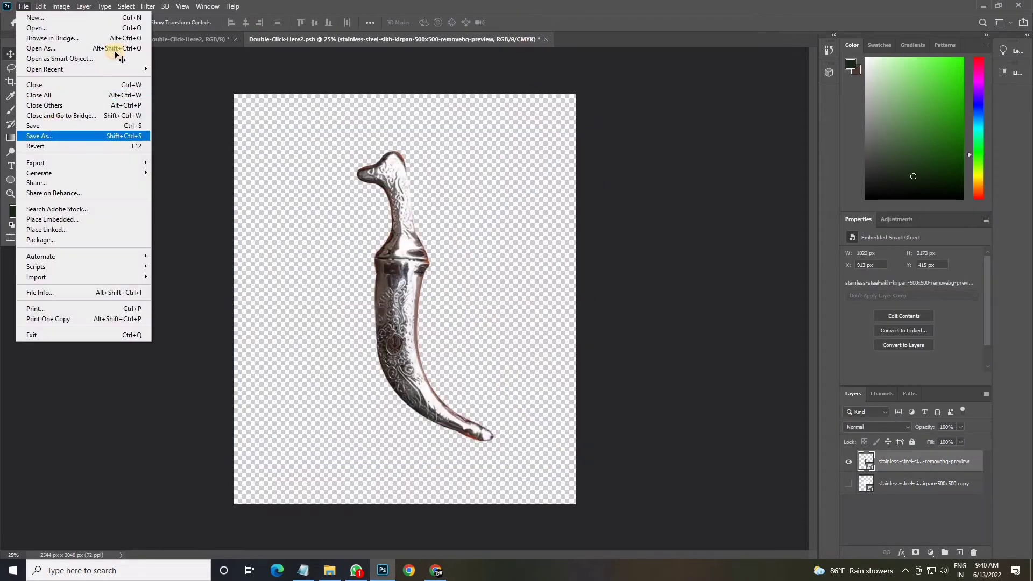
pyautogui.click(177, 39)
# Shift the cut-out kirpan slightly left on its canvas and save the smart object to update the banner.
pyautogui.doubleClick(413, 269)
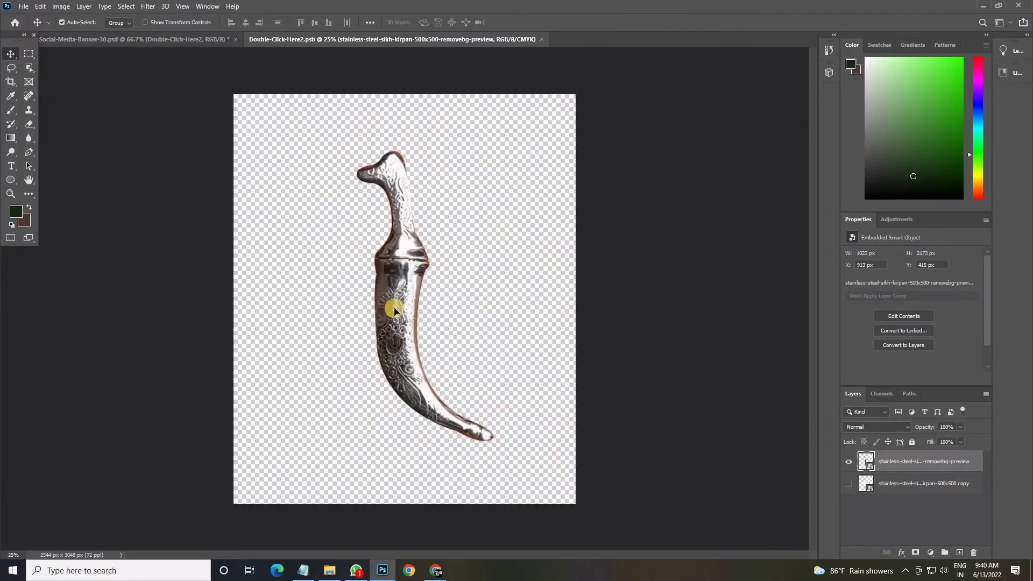
pyautogui.hotkey('ctrl', 't')
pyautogui.moveTo(404, 310); pyautogui.dragTo(392, 308)
pyautogui.press('Return')
pyautogui.click(24, 6)
pyautogui.click(70, 125)
pyautogui.click(177, 39)
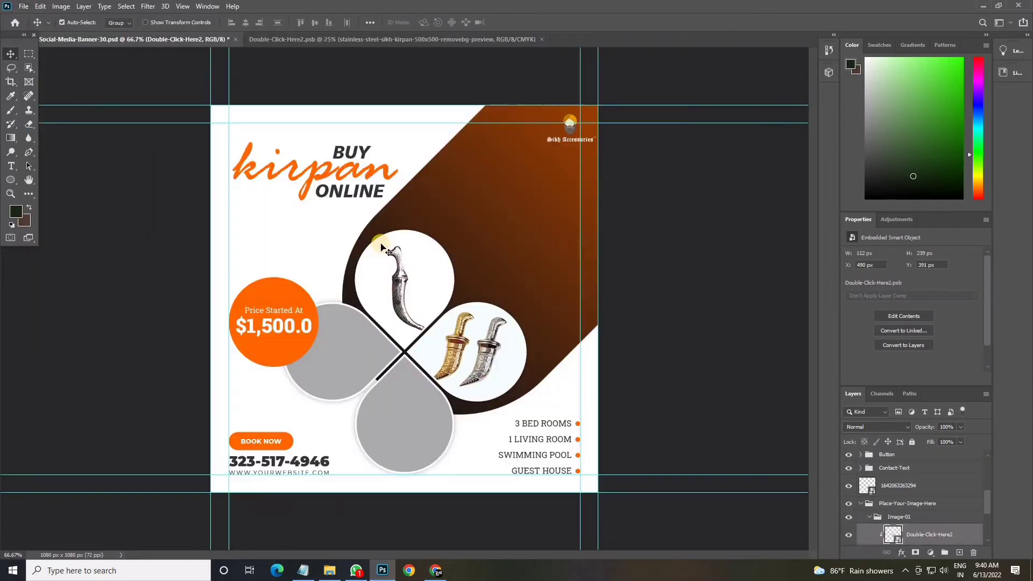
# Select and expand the Price group in the banner.
pyautogui.scroll(5, 952, 492)
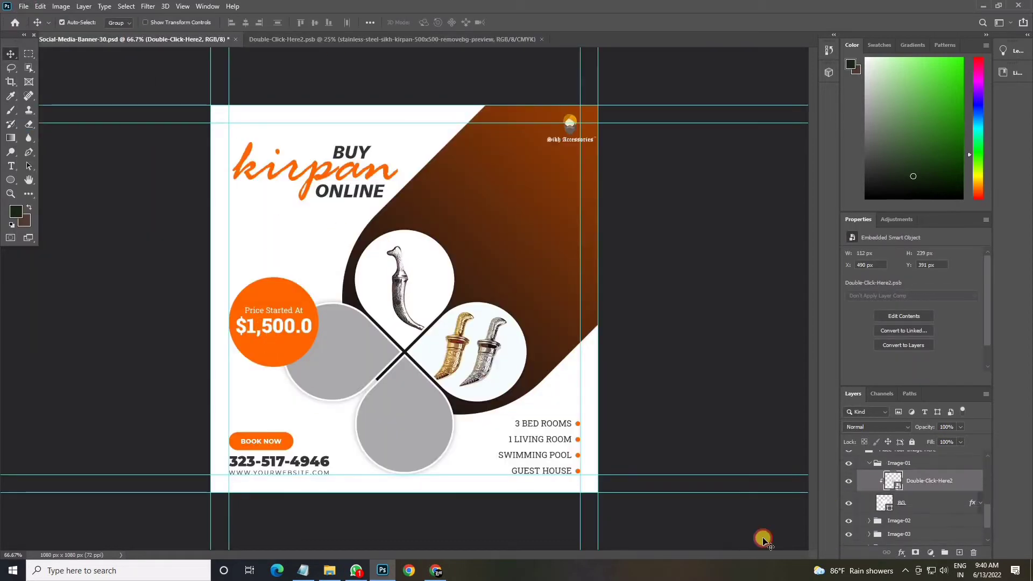
pyautogui.click(887, 511)
pyautogui.click(518, 226)
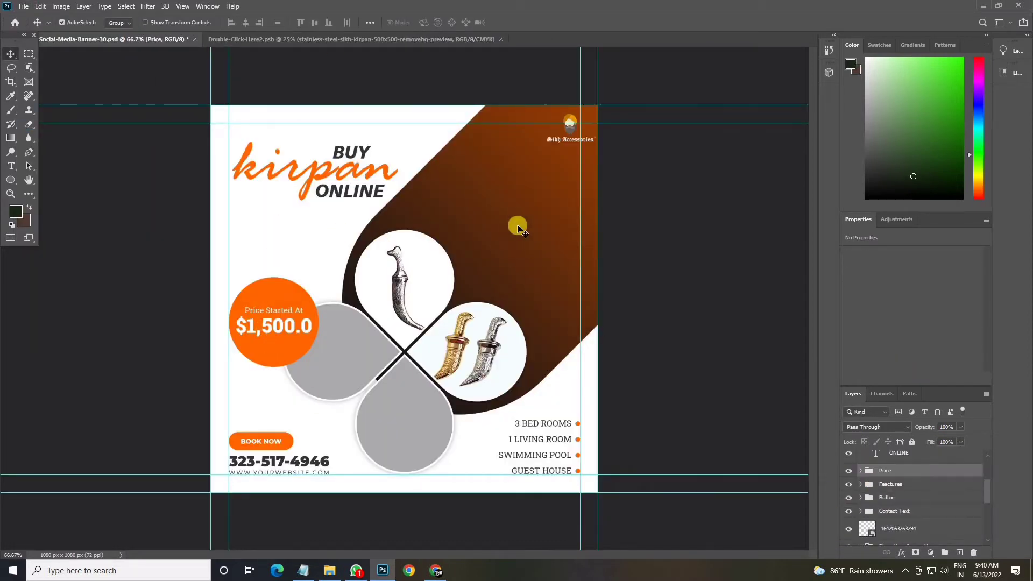
pyautogui.click(861, 538)
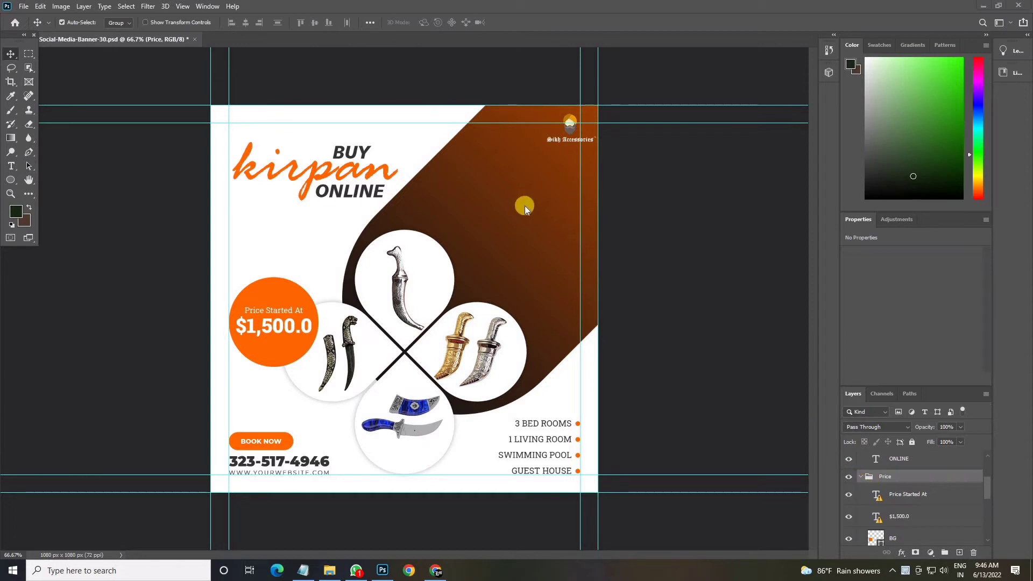
# Toggle the visibility of the Image-05 group to identify the banner area it controls.
pyautogui.scroll(-5, 888, 500)
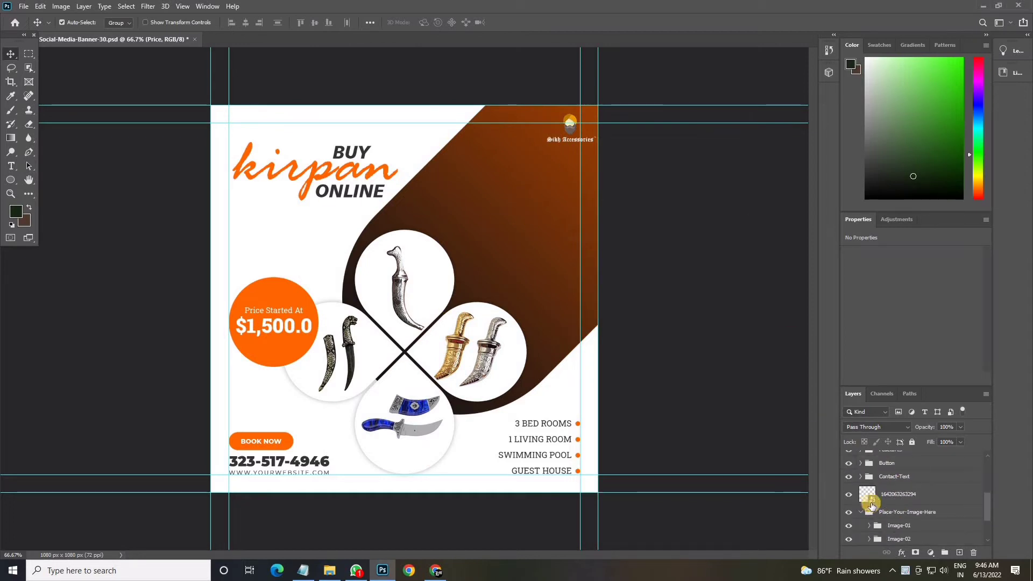
pyautogui.click(849, 525)
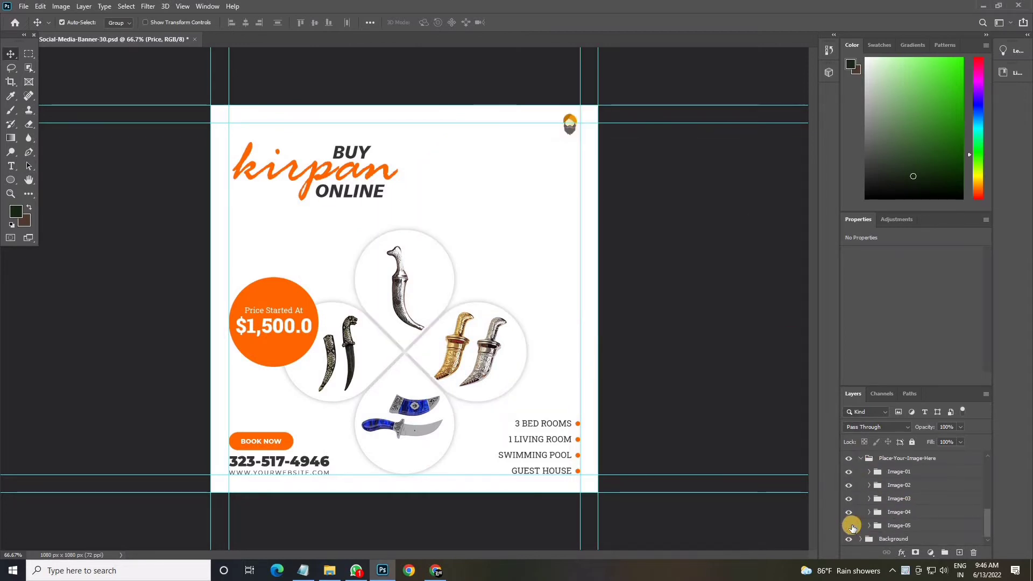
pyautogui.click(848, 526)
pyautogui.click(848, 526)
pyautogui.click(849, 526)
# Open the contents of the Image-05 group's Double-Click-Here smart object and switch to File Explorer.
pyautogui.click(869, 525)
pyautogui.doubleClick(893, 538)
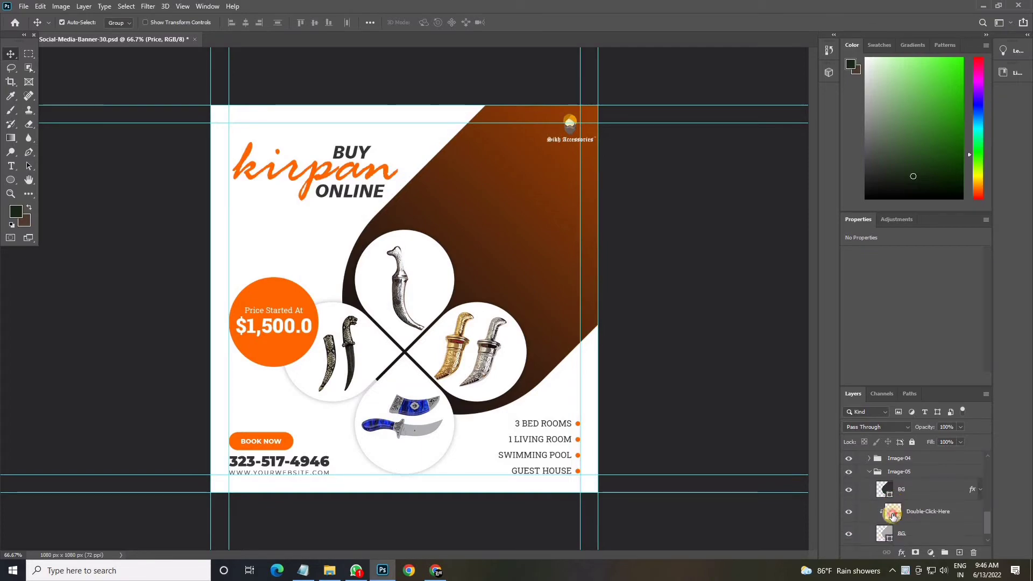
pyautogui.click(329, 570)
# Preview Kirpan_and_kara, kirpan-00159, the kirpan-sword-3d-model image and kirpan-1 in Downloads to choose a background photo.
pyautogui.doubleClick(352, 290)
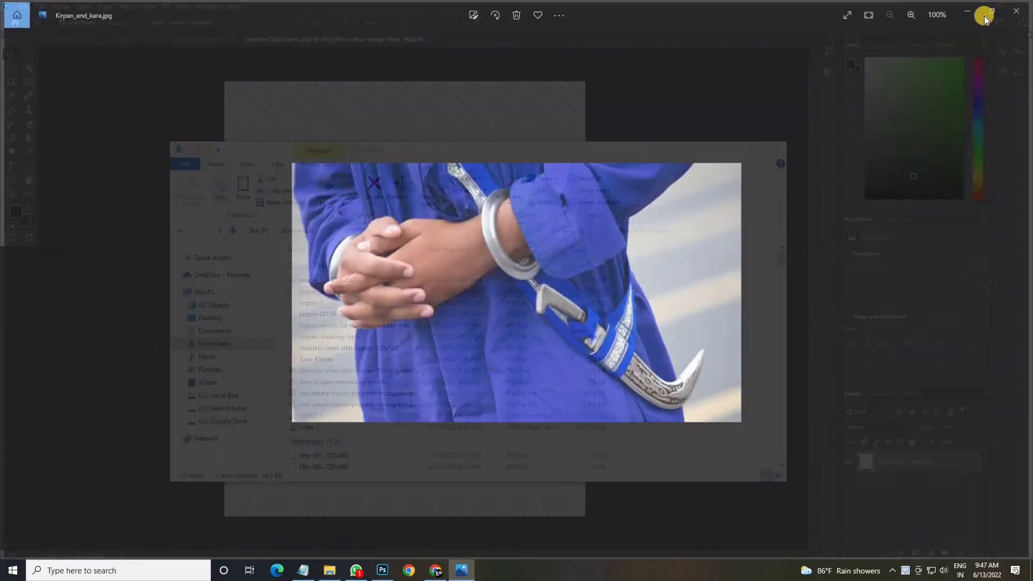
pyautogui.click(1020, 8)
pyautogui.doubleClick(355, 314)
pyautogui.hotkey('alt', 'F4')
pyautogui.doubleClick(412, 327)
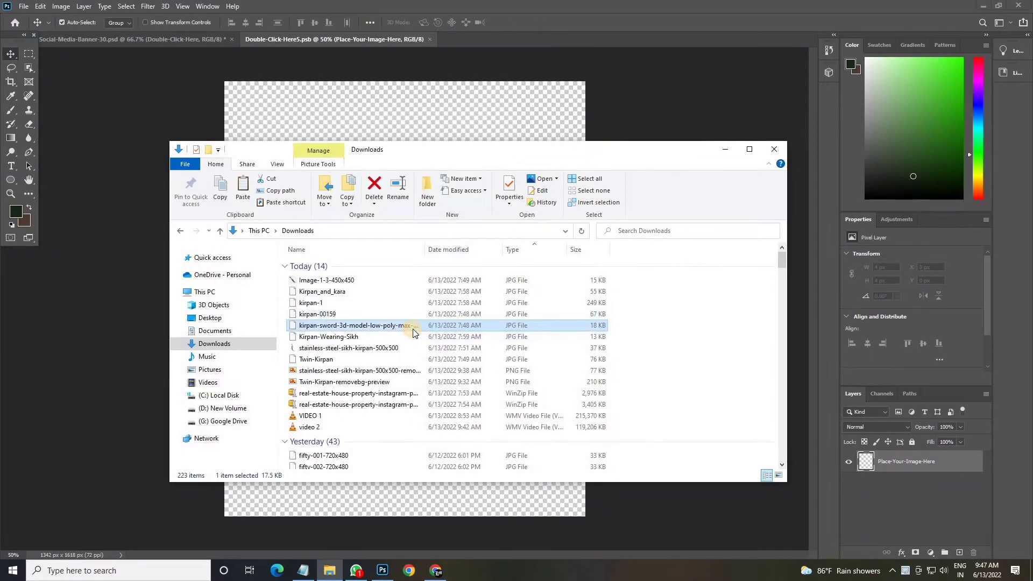
pyautogui.hotkey('alt', 'F4')
pyautogui.click(421, 358)
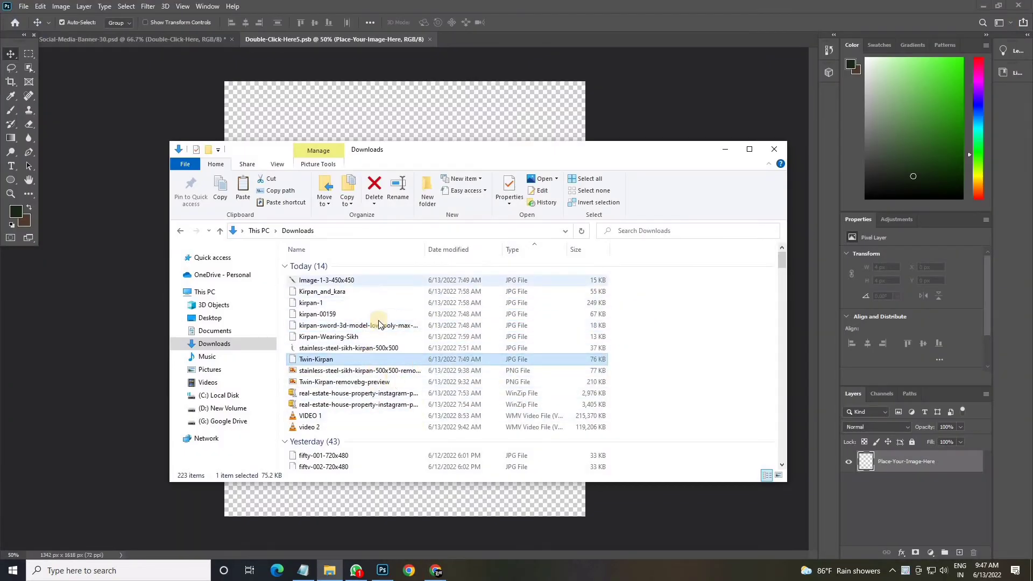
pyautogui.doubleClick(355, 303)
pyautogui.hotkey('alt', 'F4')
# Place the kirpan-1 photo from Downloads into the smart object, enlarged to cover the canvas.
pyautogui.moveTo(355, 303); pyautogui.dragTo(447, 293)
pyautogui.moveTo(517, 490); pyautogui.dragTo(650, 531)
pyautogui.moveTo(512, 450); pyautogui.dragTo(488, 450)
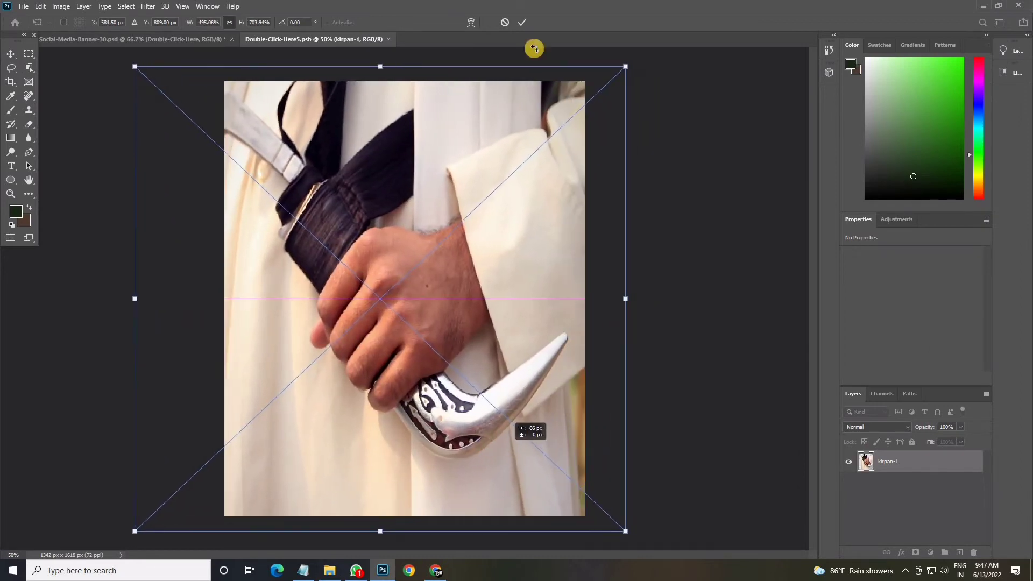
pyautogui.click(522, 22)
# Save the smart object's contents and return to the Social-Media-Banner-30 document.
pyautogui.click(23, 6)
pyautogui.click(80, 125)
pyautogui.click(125, 41)
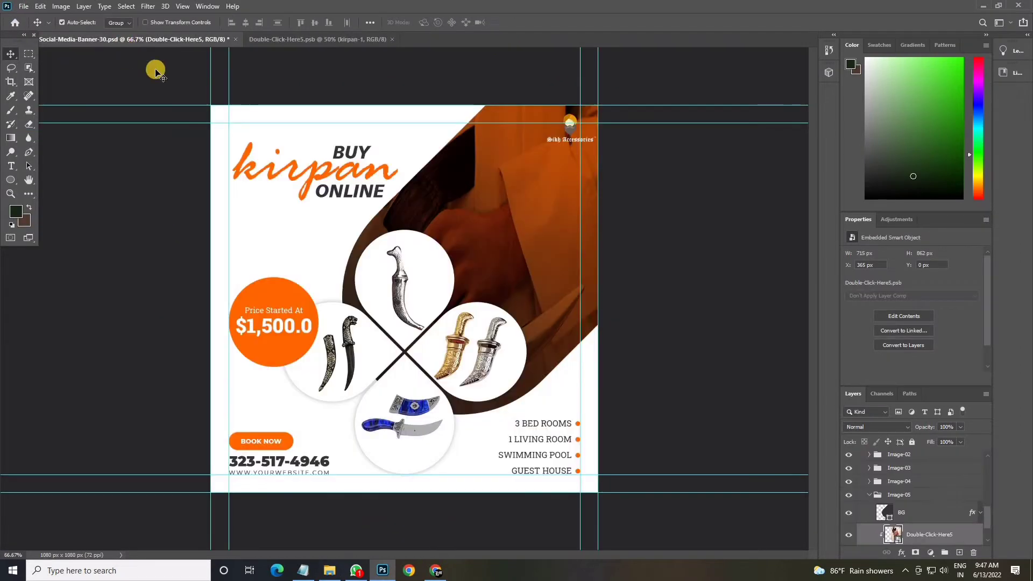
# Reposition and enlarge the kirpan-1 photo in the smart object to about 1765 by 1919 px and save the contents.
pyautogui.click(282, 43)
pyautogui.moveTo(431, 279); pyautogui.dragTo(405, 316)
pyautogui.hotkey('ctrl', 't')
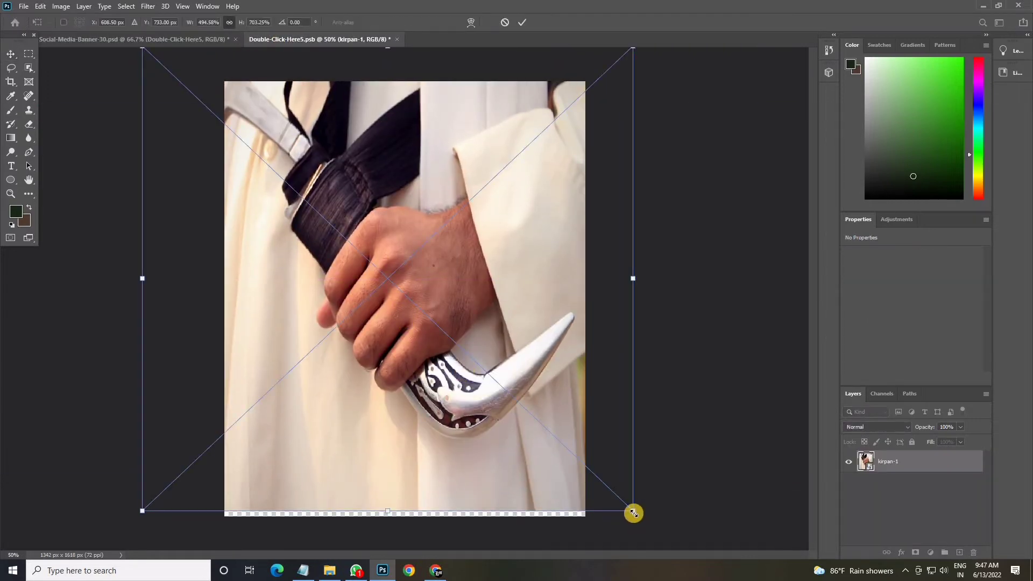
pyautogui.moveTo(634, 511); pyautogui.dragTo(622, 535)
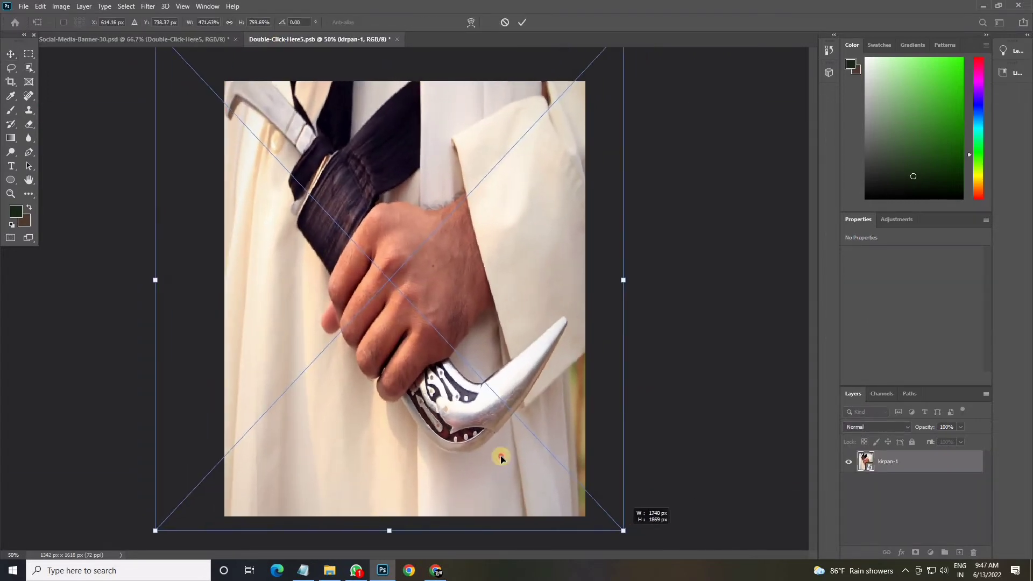
pyautogui.moveTo(501, 459); pyautogui.dragTo(516, 462)
pyautogui.moveTo(538, 301); pyautogui.dragTo(545, 279)
pyautogui.moveTo(413, 514); pyautogui.dragTo(412, 541)
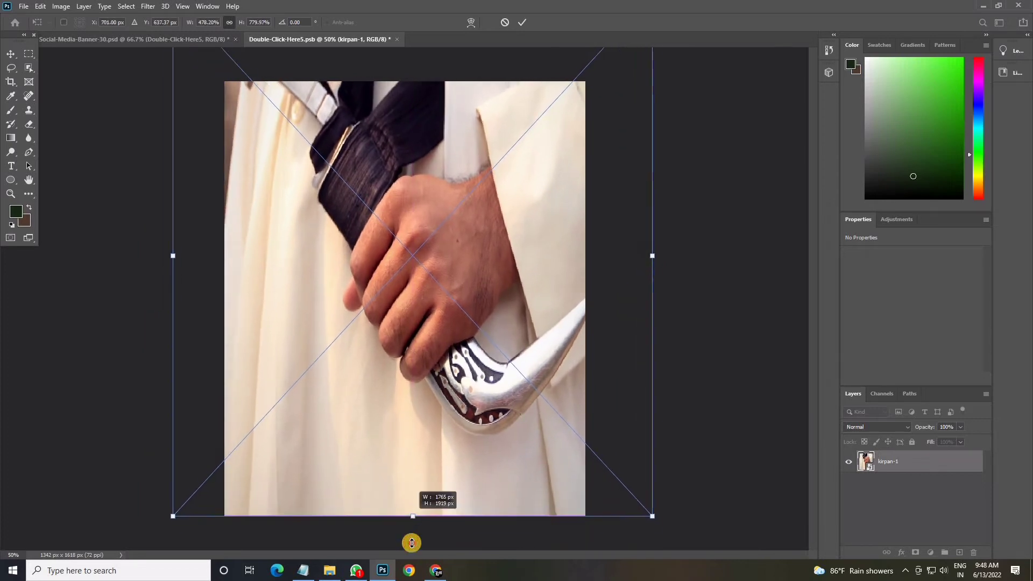
pyautogui.press('Return')
pyautogui.click(23, 7)
pyautogui.click(67, 125)
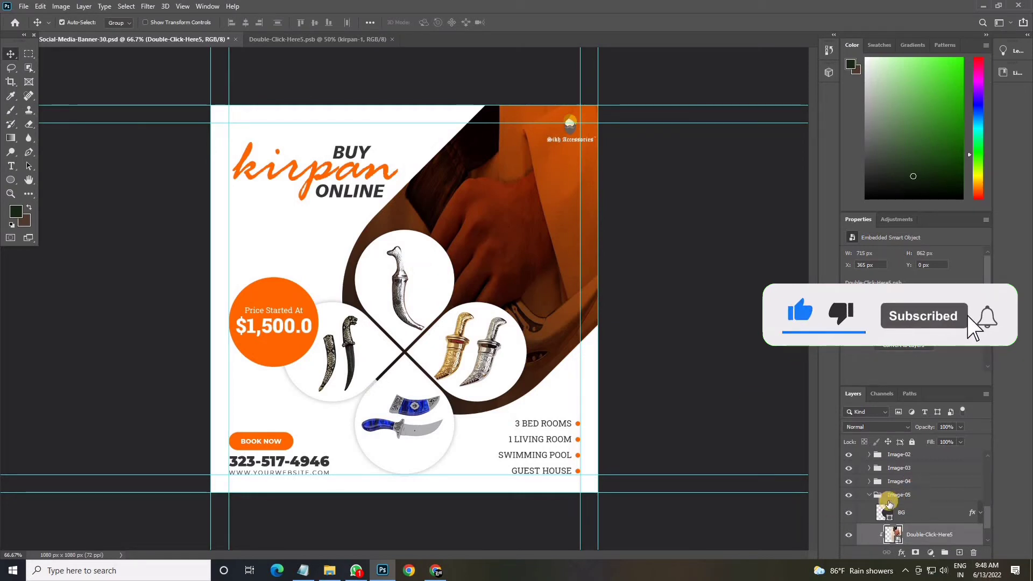
# Replace the "Price Started At" text in the round price badge with "special".
pyautogui.scroll(-2, 887, 500)
pyautogui.click(277, 325)
pyautogui.click(860, 457)
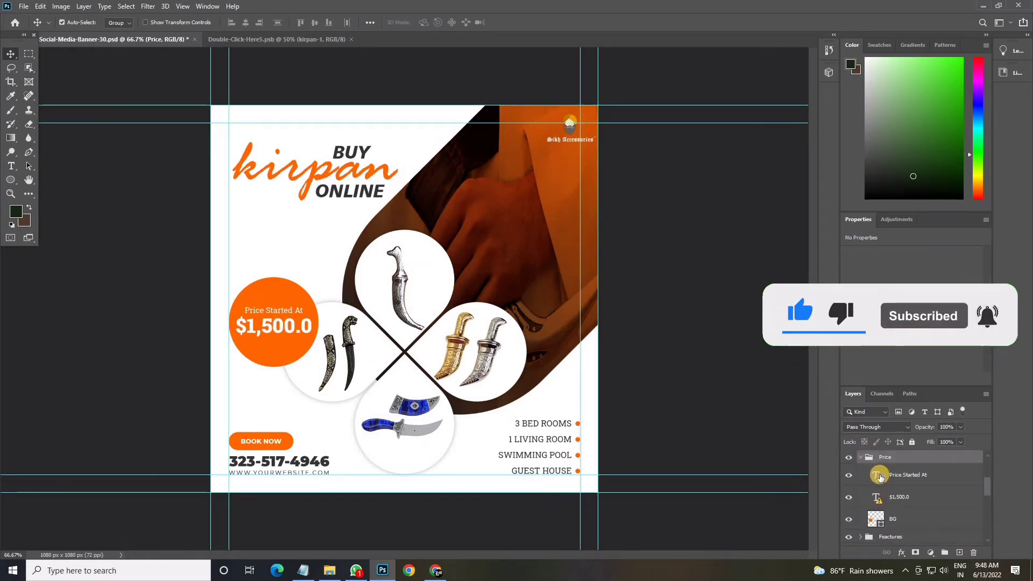
pyautogui.doubleClick(880, 477)
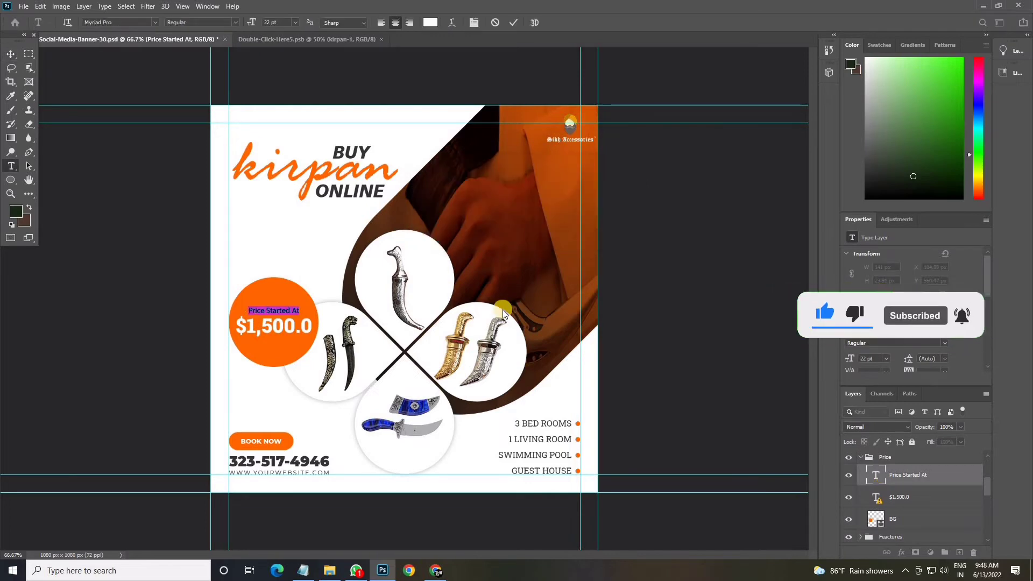
pyautogui.write('special')
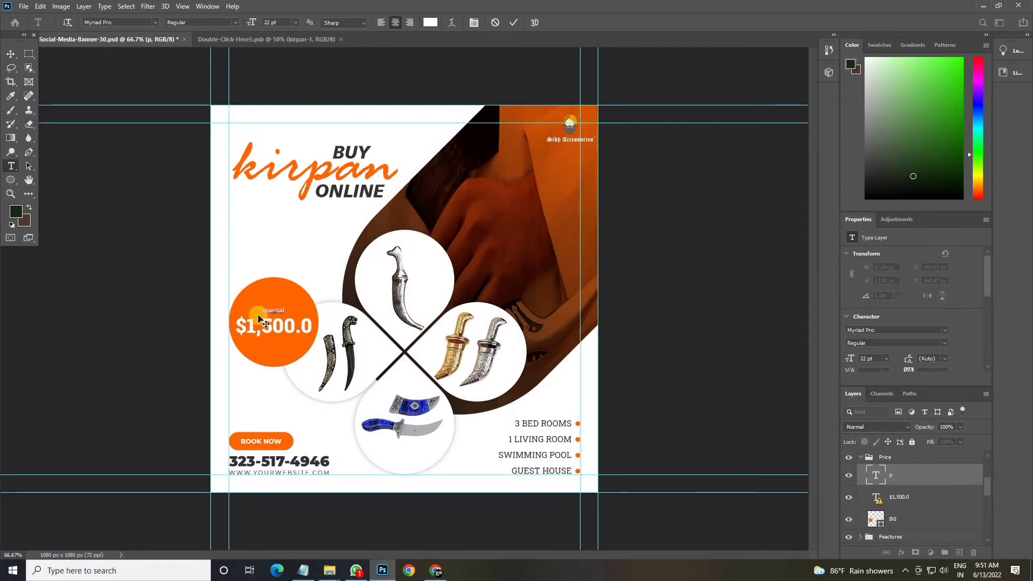
pyautogui.click(222, 329)
# Replace the first three lines of the features list with SMALL KIRPAN, BIG KIRPAN and WEDDING KIRPAN.
pyautogui.scroll(4, 177, 314)
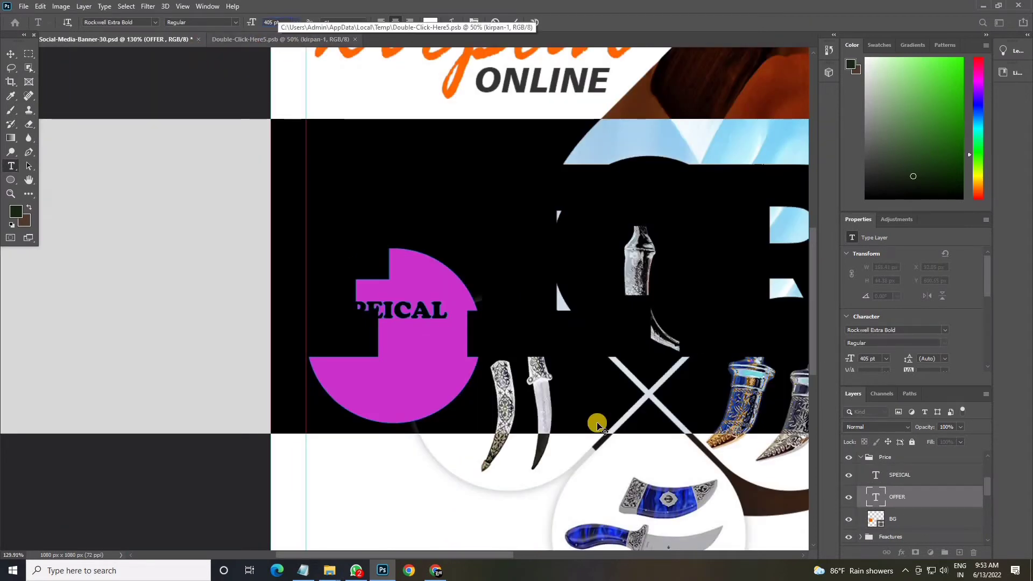
pyautogui.write('P')
pyautogui.write('AN')
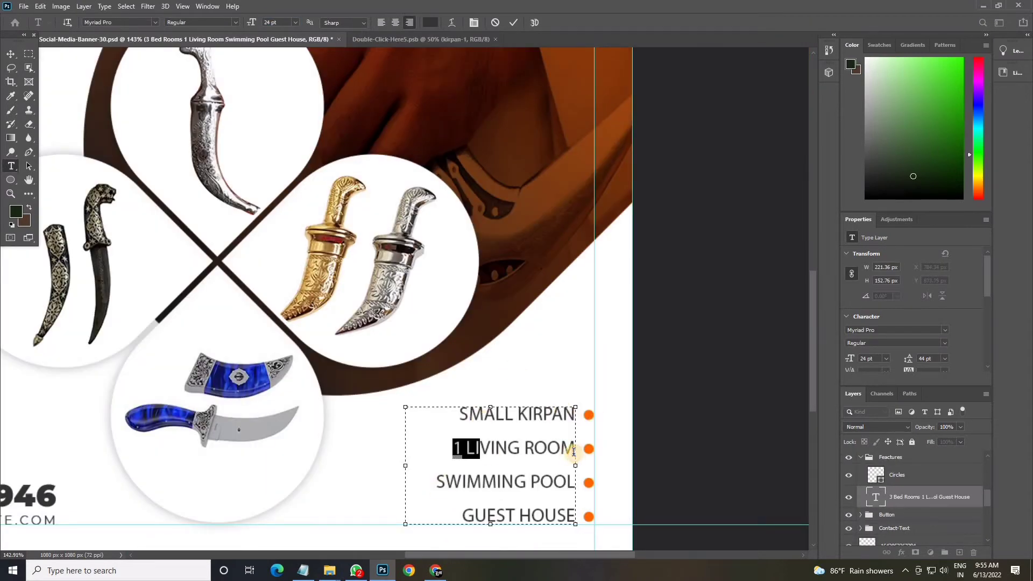
pyautogui.moveTo(573, 452); pyautogui.dragTo(574, 452)
pyautogui.write('BIG KIRPAN')
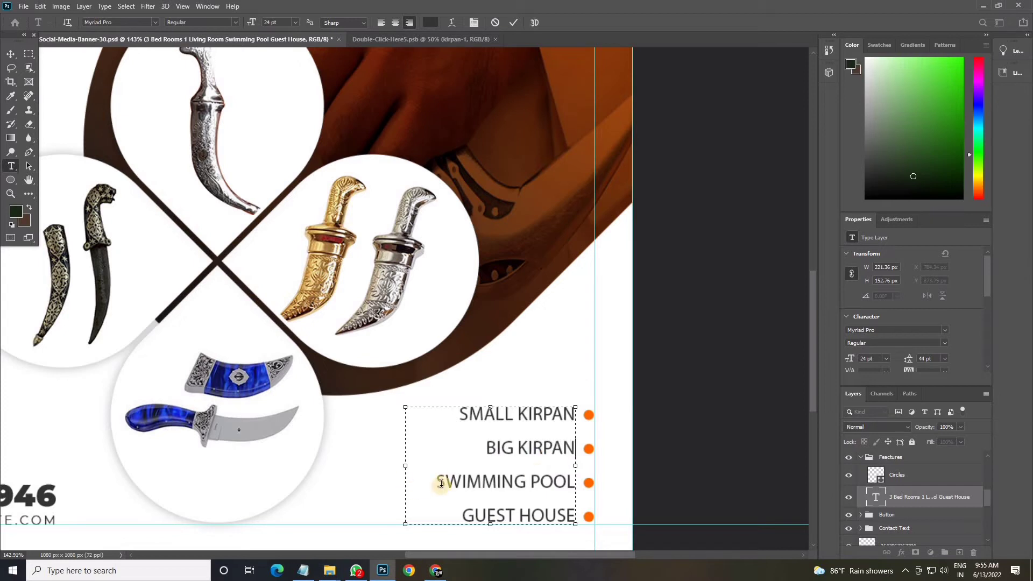
pyautogui.moveTo(436, 480); pyautogui.dragTo(572, 476)
pyautogui.write('WEDDING KIR')
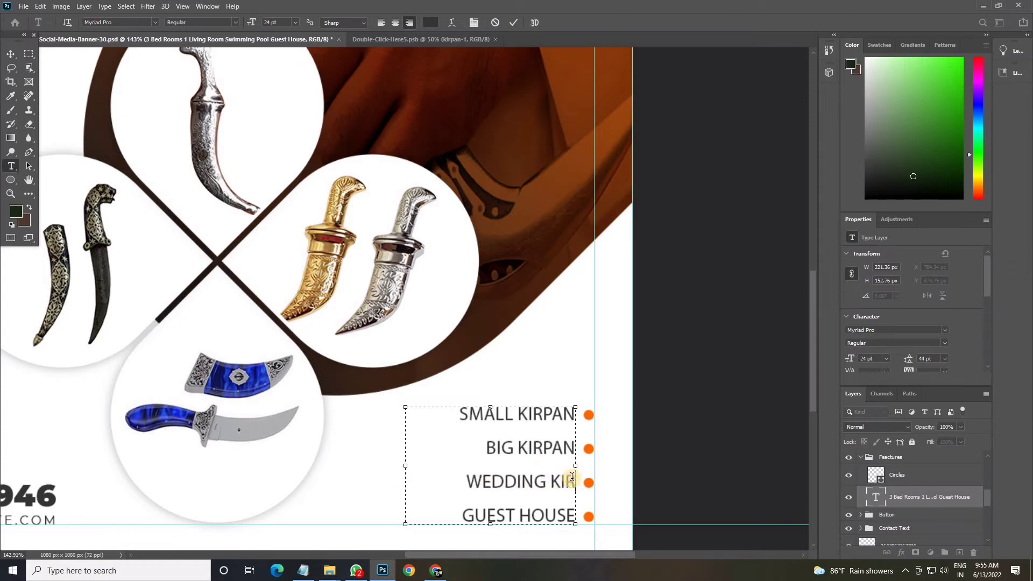
pyautogui.write('PAN')
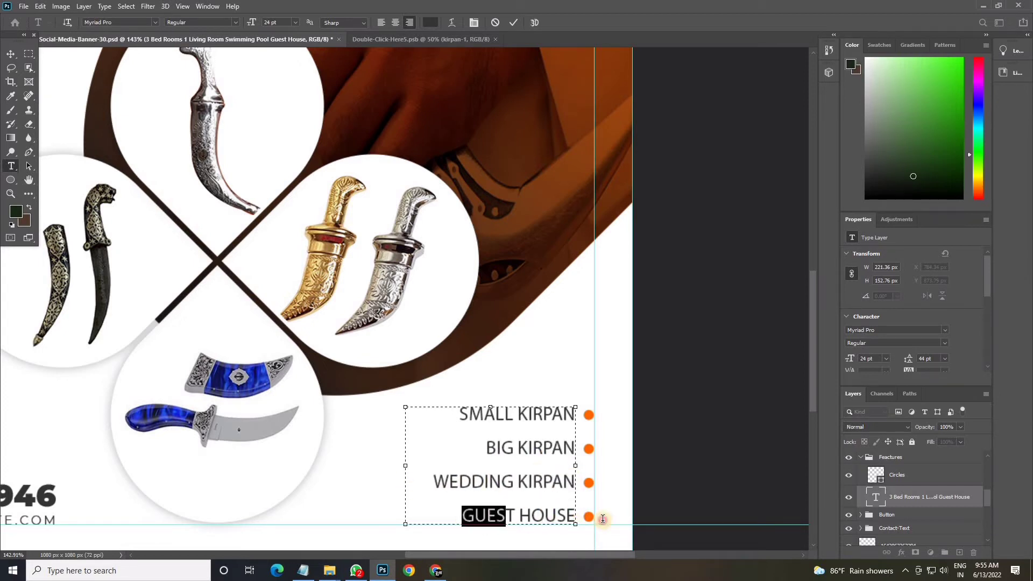
# Try to replace the GUEST HOUSE line in the features list.
pyautogui.moveTo(602, 519); pyautogui.dragTo(603, 524)
pyautogui.press('Left')
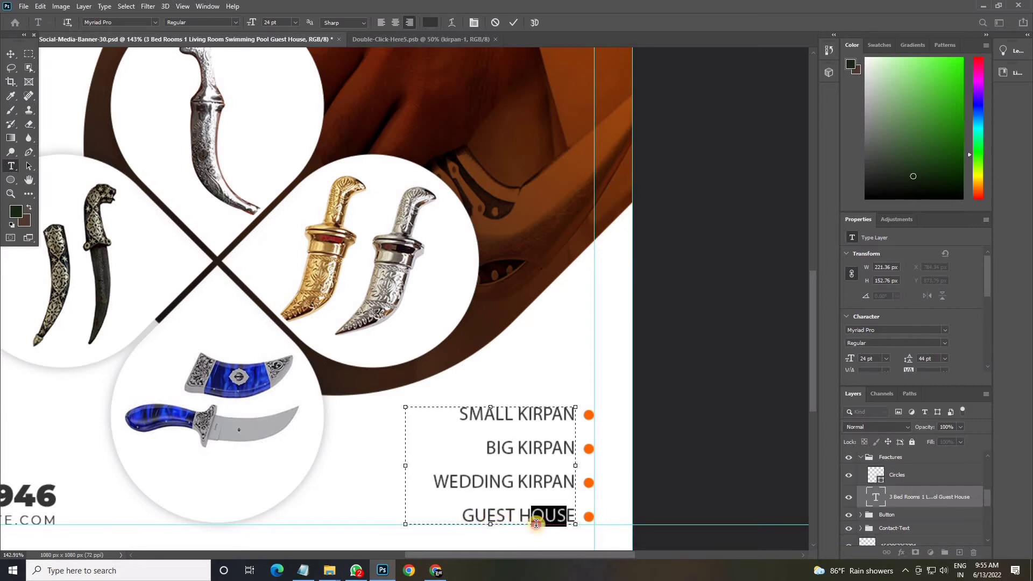
pyautogui.moveTo(536, 523); pyautogui.dragTo(511, 522)
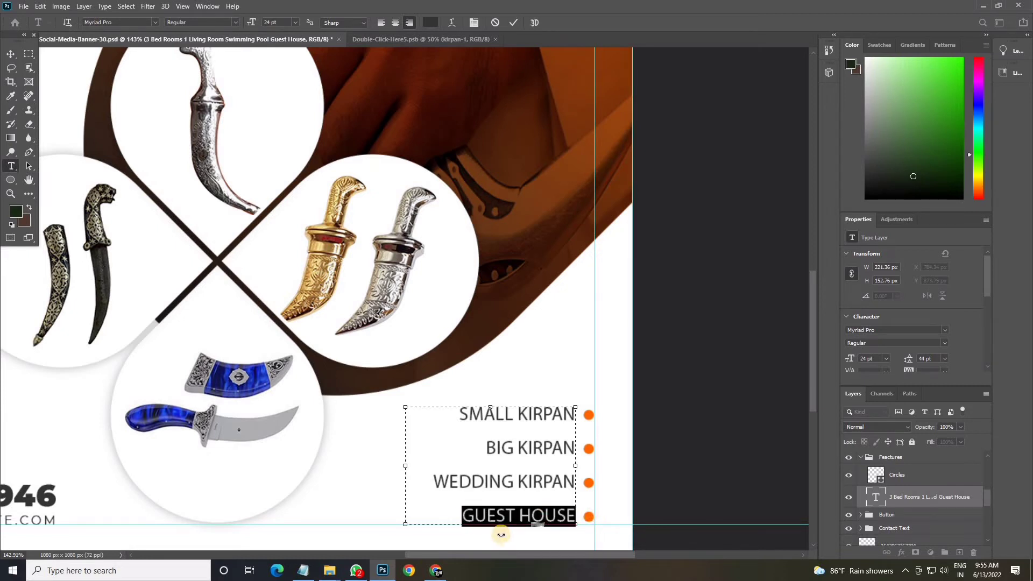
pyautogui.click(505, 509)
pyautogui.write('\\\\\\\\')
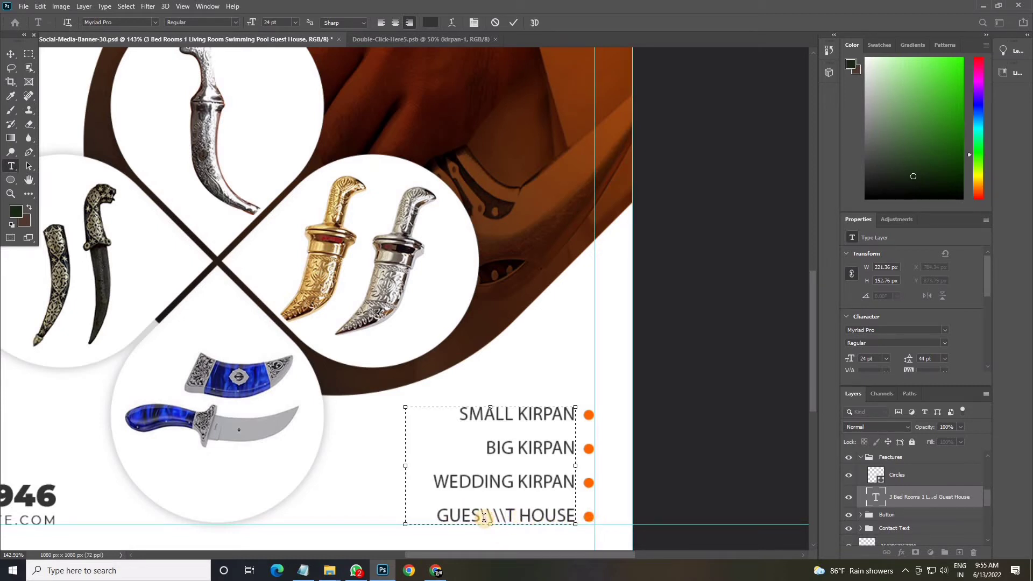
pyautogui.moveTo(483, 517); pyautogui.dragTo(556, 523)
pyautogui.click(387, 507)
# Recolor the bullet circles beside the features list to teal, #0099a3.
pyautogui.click(868, 473)
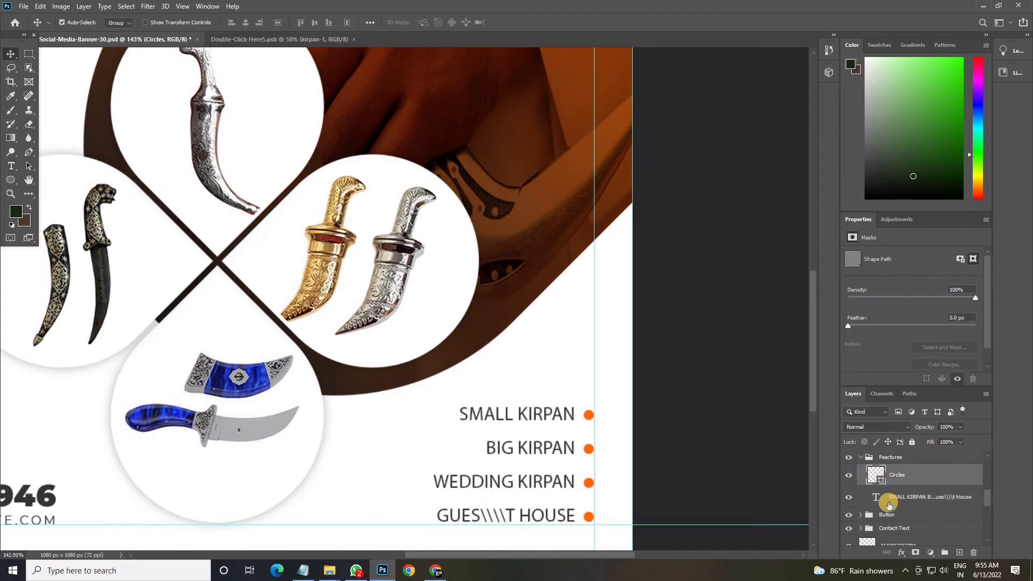
pyautogui.doubleClick(875, 501)
pyautogui.moveTo(432, 149)
pyautogui.mouseDown()
pyautogui.moveTo(385, 148)
pyautogui.moveTo(383, 240)
pyautogui.moveTo(424, 145)
pyautogui.moveTo(456, 149)
pyautogui.mouseUp()
pyautogui.moveTo(492, 182); pyautogui.dragTo(492, 200)
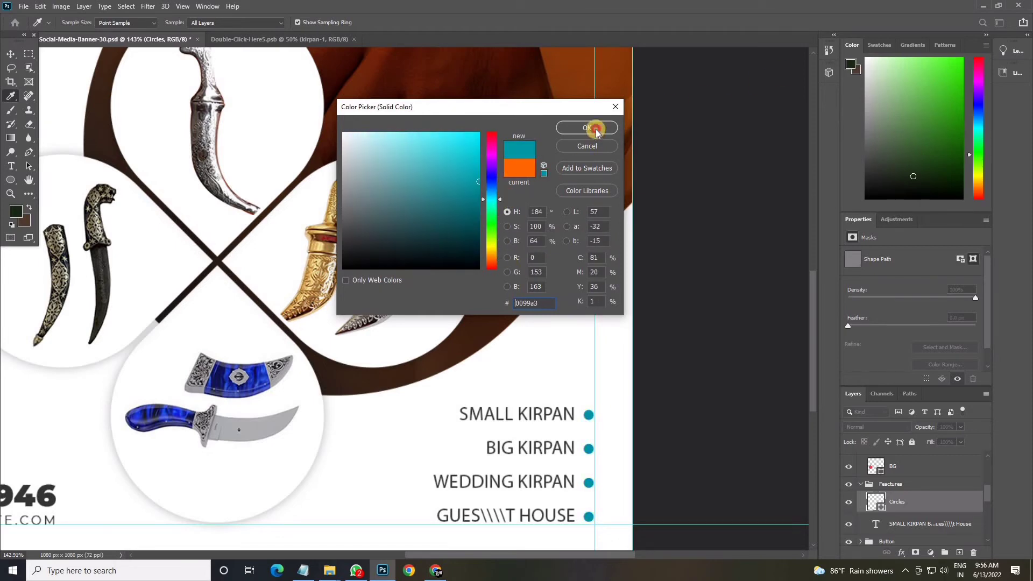
pyautogui.click(587, 127)
pyautogui.scroll(-4, 483, 526)
pyautogui.scroll(8, 541, 509)
pyautogui.scroll(-4, 557, 484)
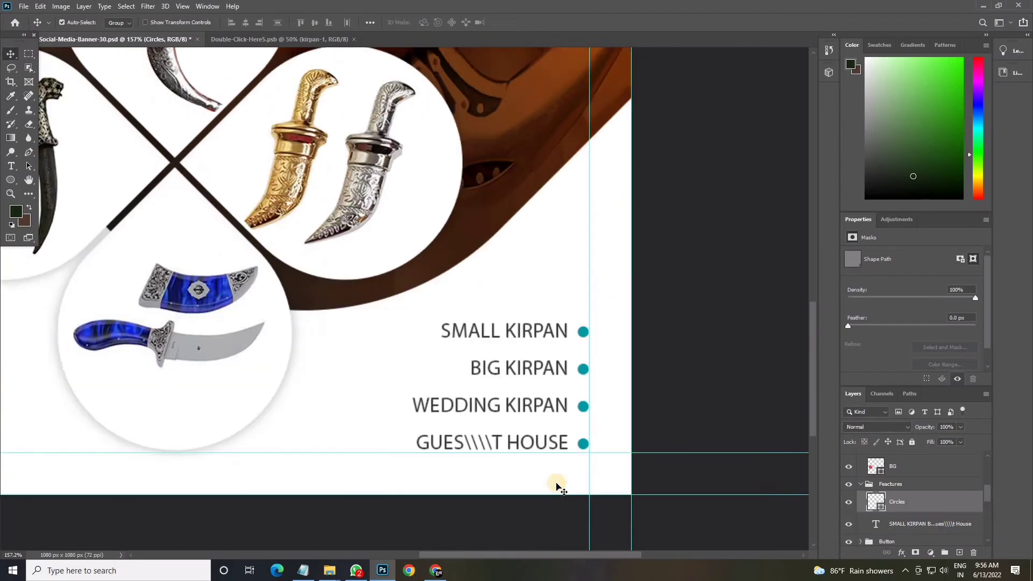
pyautogui.scroll(3, 557, 484)
pyautogui.scroll(-1, 867, 492)
pyautogui.doubleClick(865, 493)
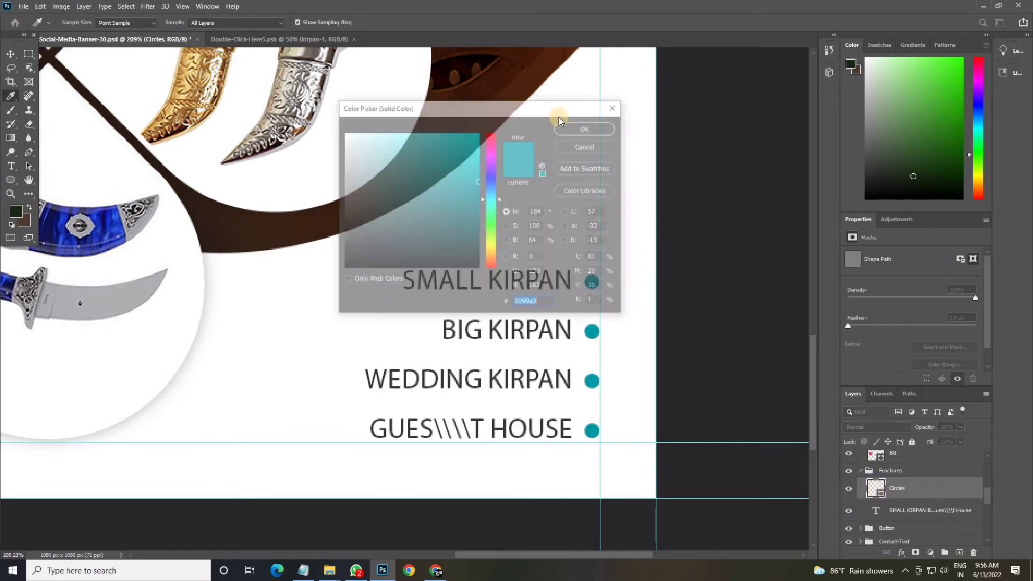
pyautogui.press('Escape')
# Change BIG to LONG in the second line of the features list.
pyautogui.scroll(-1, 882, 522)
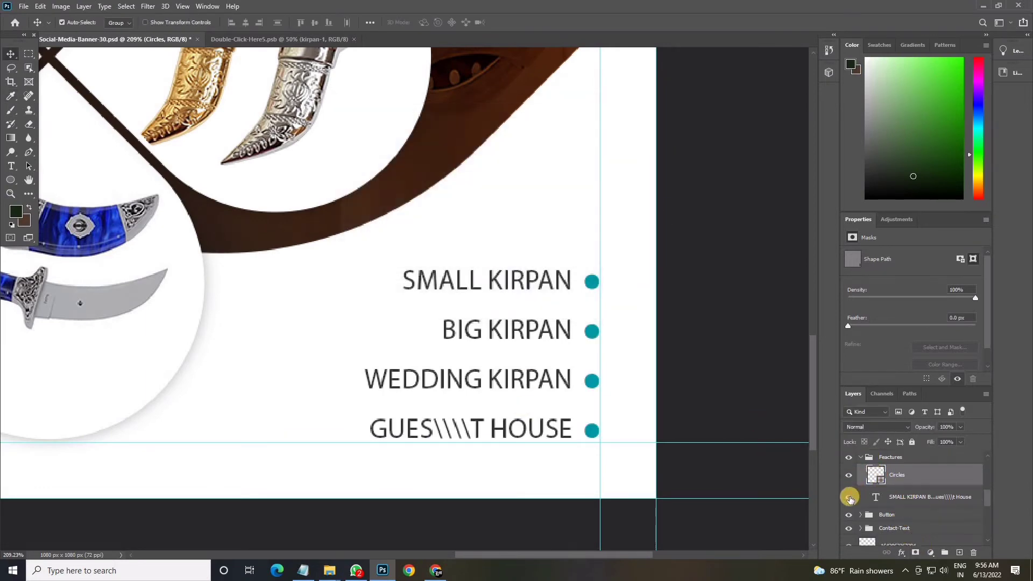
pyautogui.scroll(1, 861, 513)
pyautogui.click(457, 375)
pyautogui.scroll(-2, 868, 479)
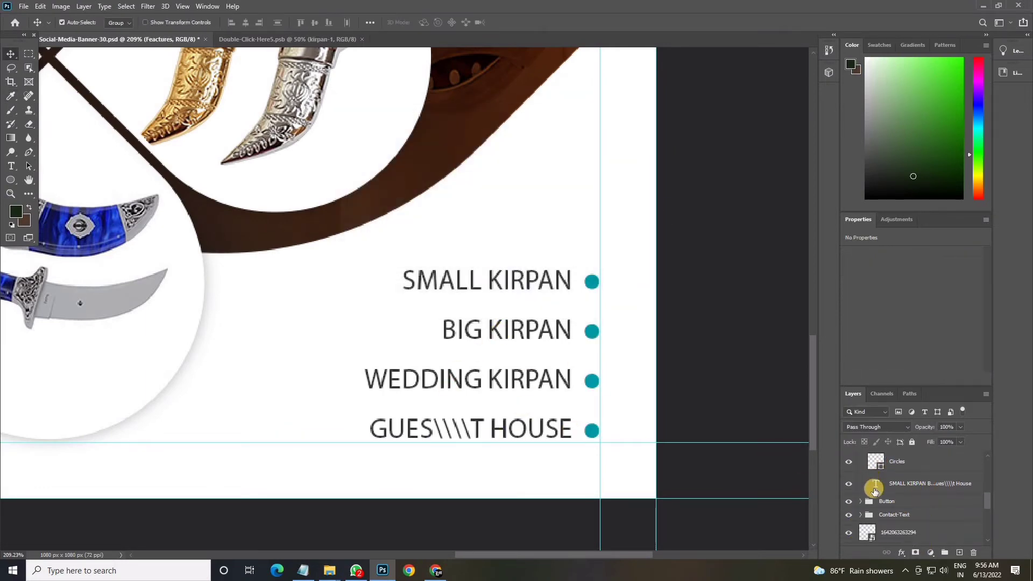
pyautogui.doubleClick(874, 484)
pyautogui.click(479, 330)
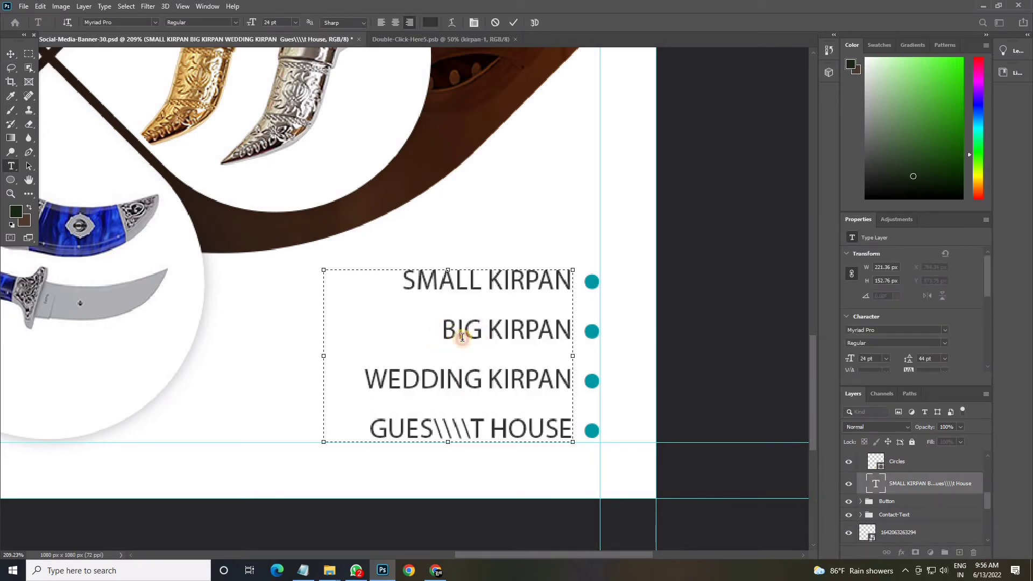
pyautogui.doubleClick(462, 337)
pyautogui.write('LONG')
# Replace the last line of the features list with a single period.
pyautogui.tripleClick(559, 435)
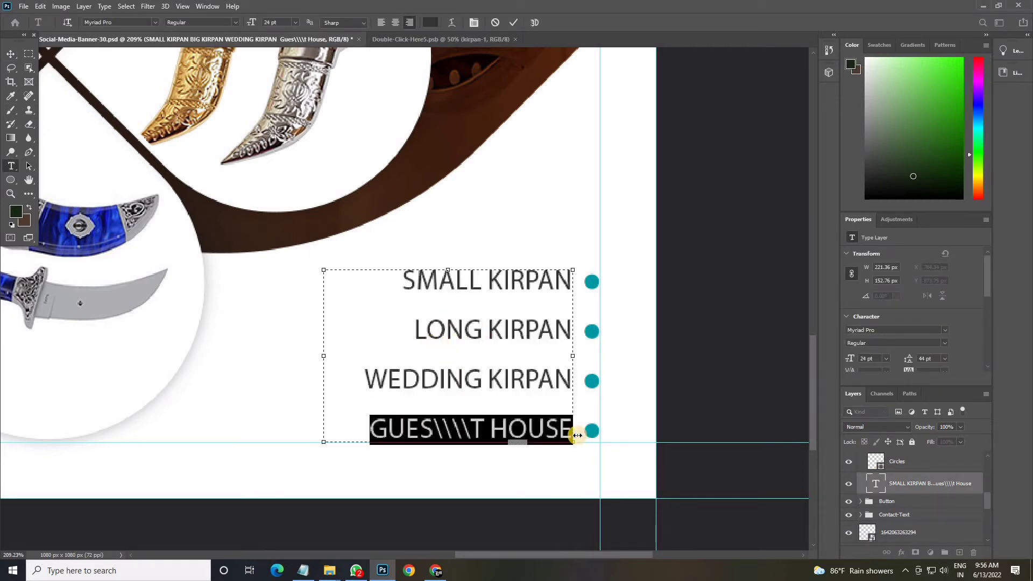
pyautogui.press('BackSpace')
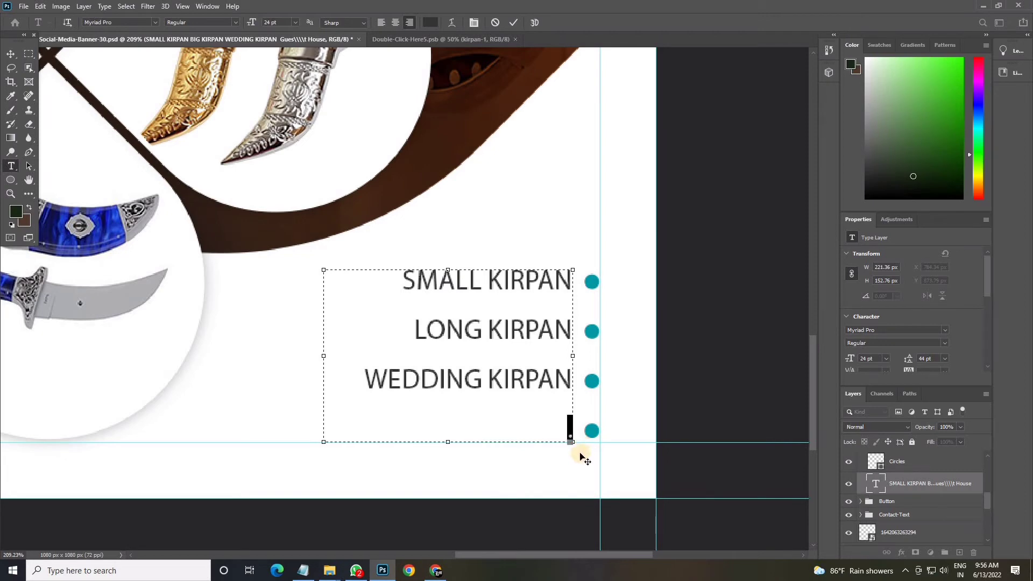
pyautogui.click(580, 455)
pyautogui.click(590, 432)
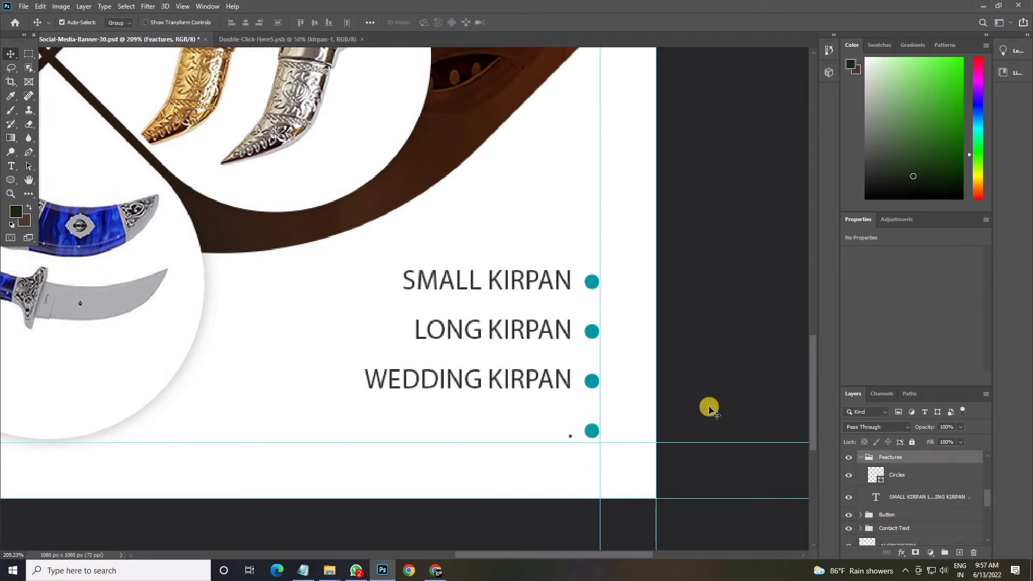
pyautogui.doubleClick(872, 477)
pyautogui.click(612, 109)
pyautogui.doubleClick(920, 479)
pyautogui.click(676, 110)
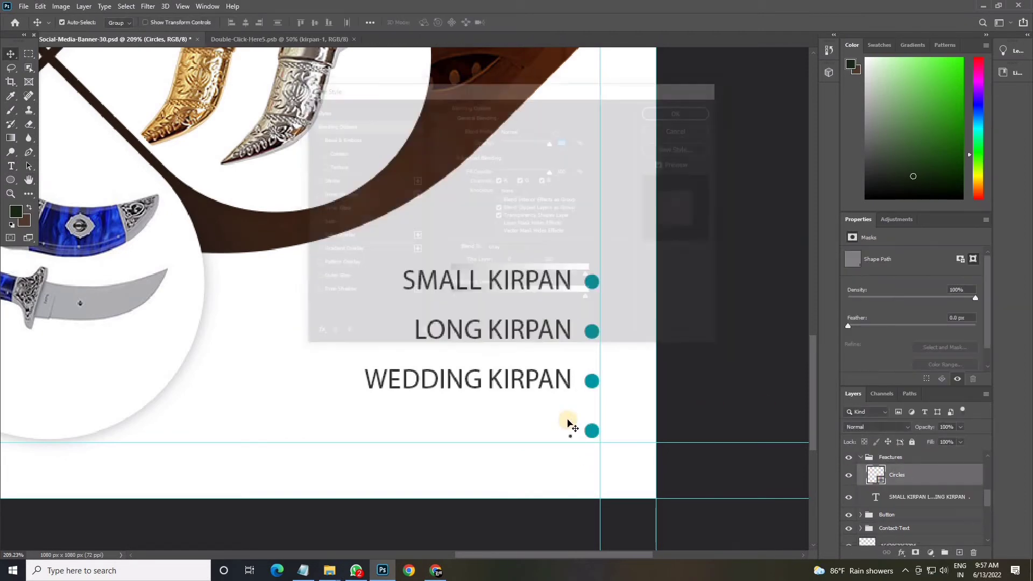
# Make a rectangular selection around the last bullet and its period, and set the foreground color to white.
pyautogui.click(28, 53)
pyautogui.moveTo(550, 413); pyautogui.dragTo(619, 457)
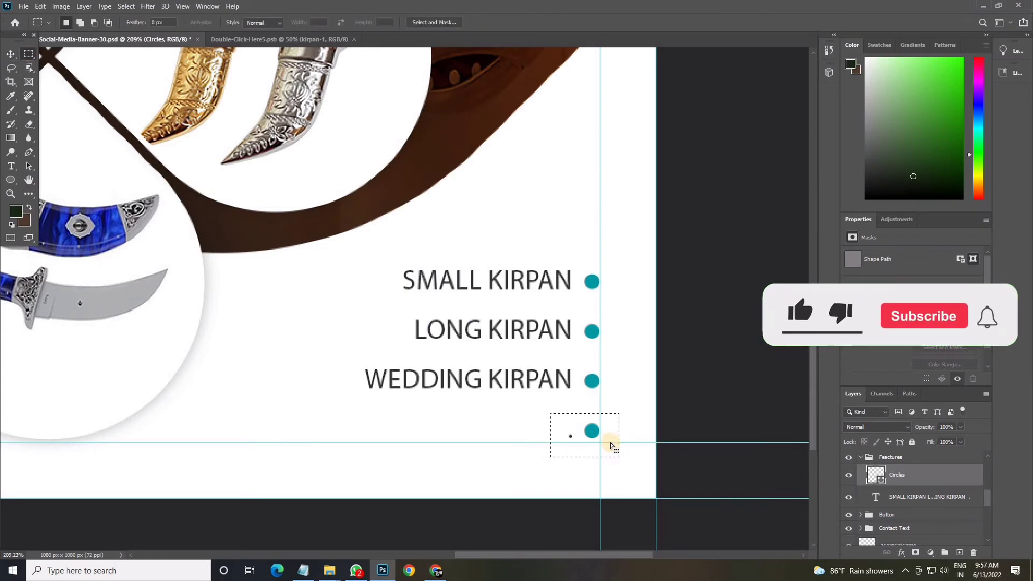
pyautogui.click(16, 211)
pyautogui.click(364, 152)
pyautogui.click(579, 127)
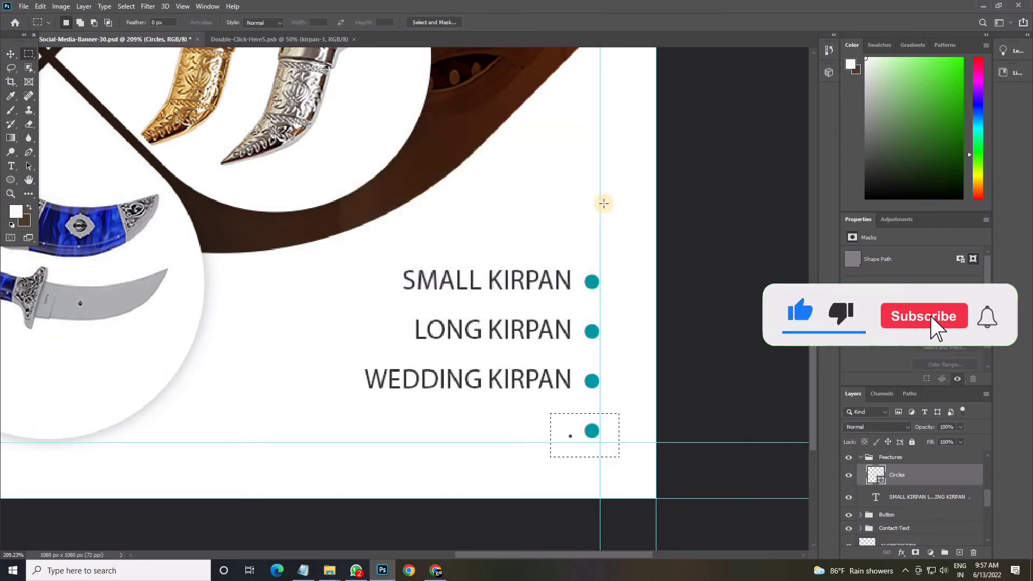
# Paint the selected area white on a new layer above Circles to hide the last bullet and period.
pyautogui.click(11, 111)
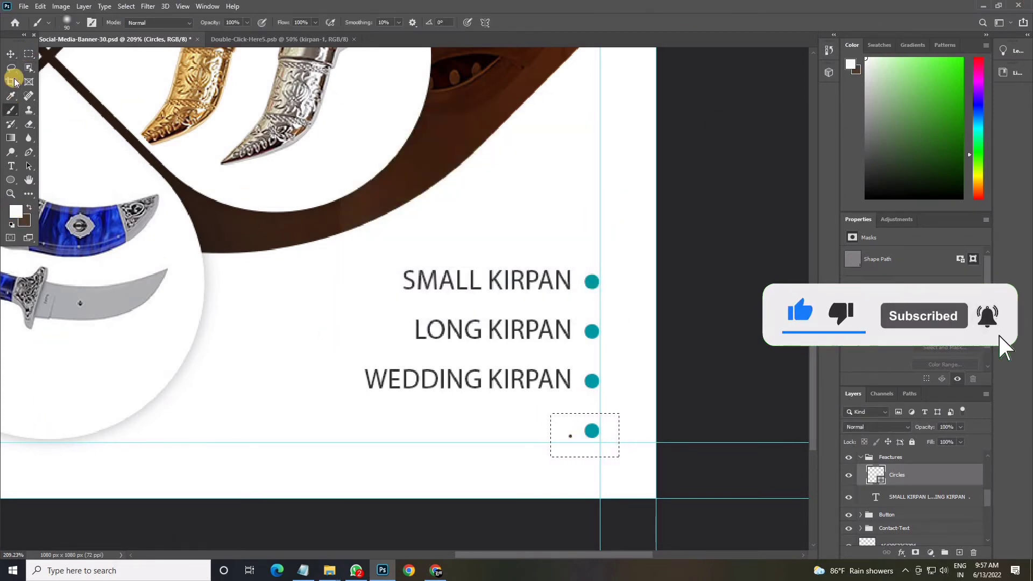
pyautogui.click(959, 552)
pyautogui.click(564, 442)
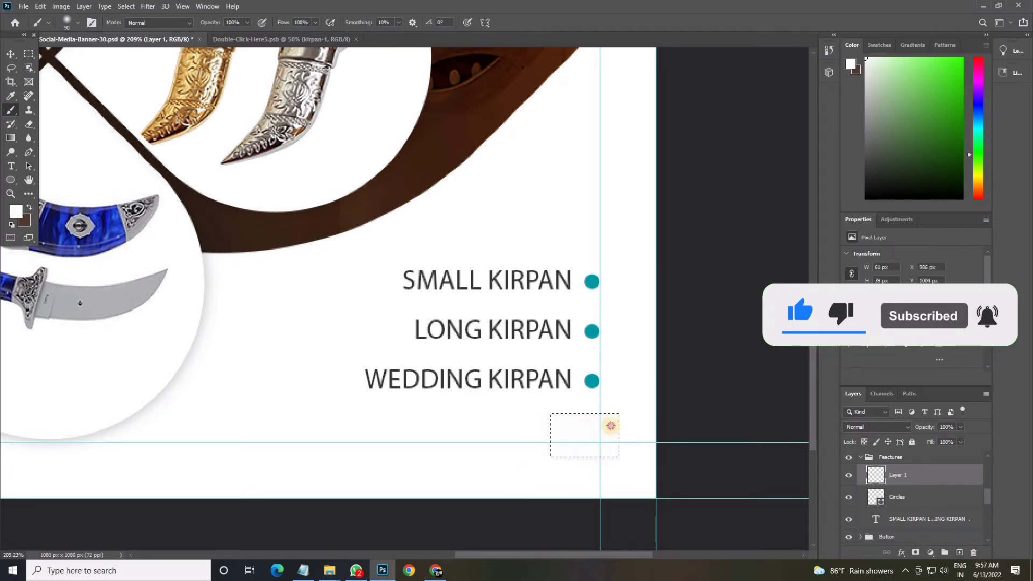
pyautogui.press('v')
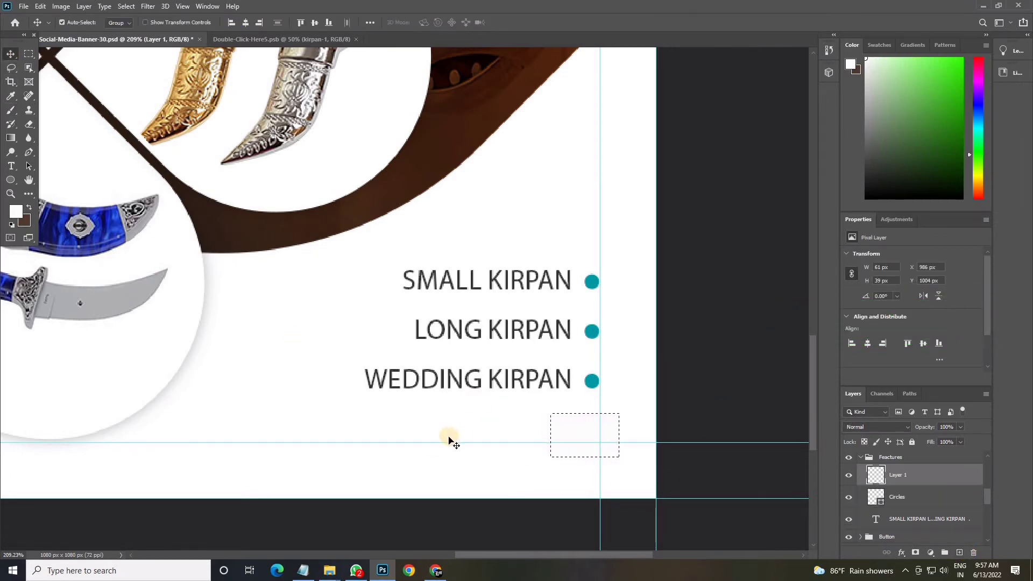
pyautogui.click(501, 487)
pyautogui.scroll(-1, 531, 449)
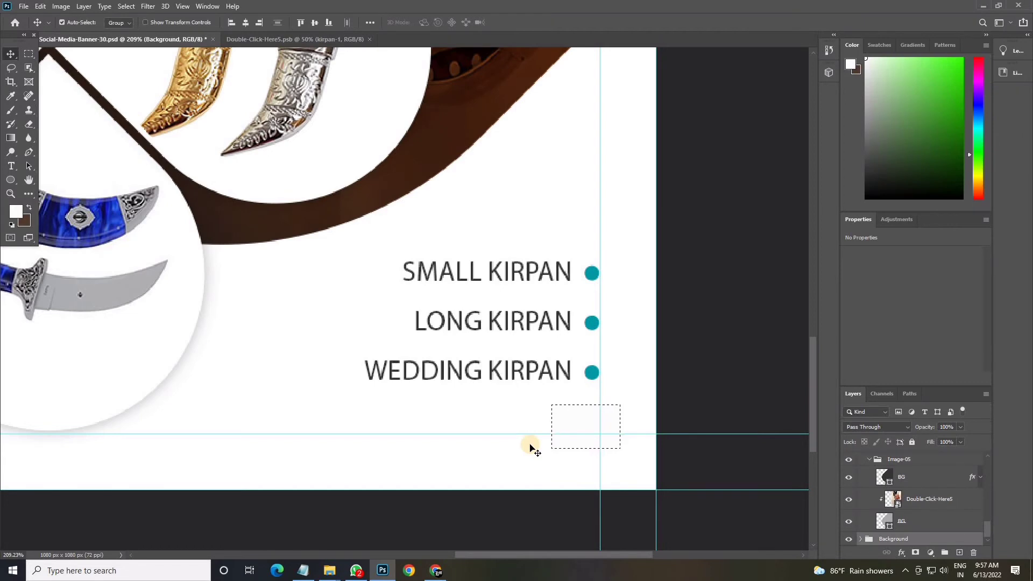
pyautogui.hotkey('ctrl', '0')
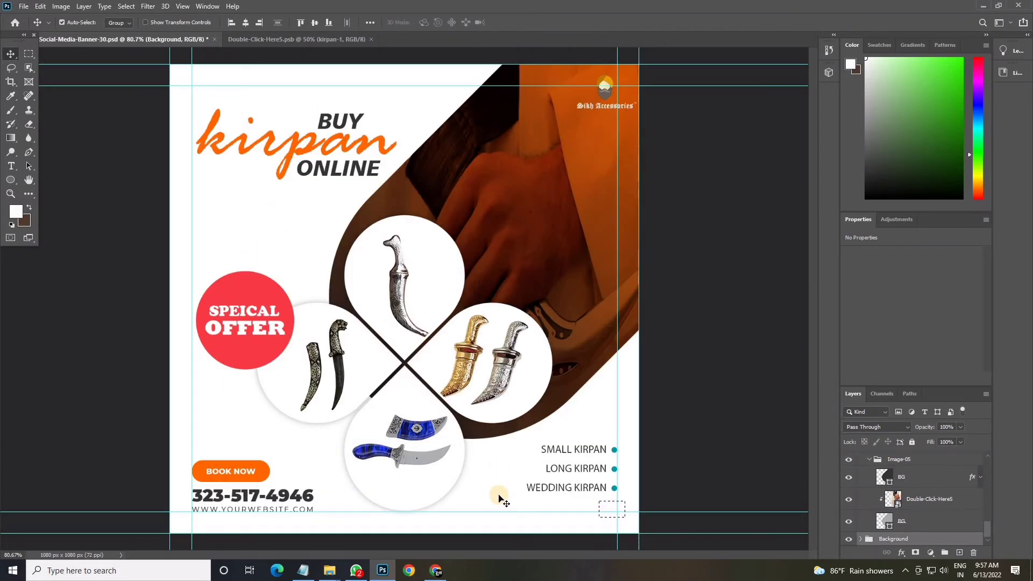
# Change BOOK to SHOP in the orange button's label so it reads SHOP NOW, accepting the font substitution.
pyautogui.press('super')
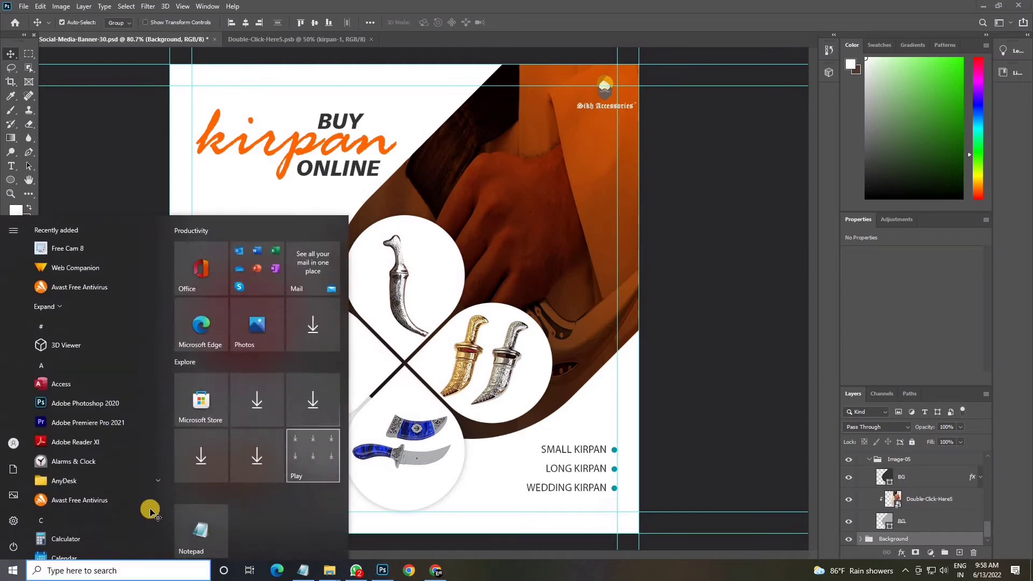
pyautogui.press('super')
pyautogui.scroll(5, 226, 492)
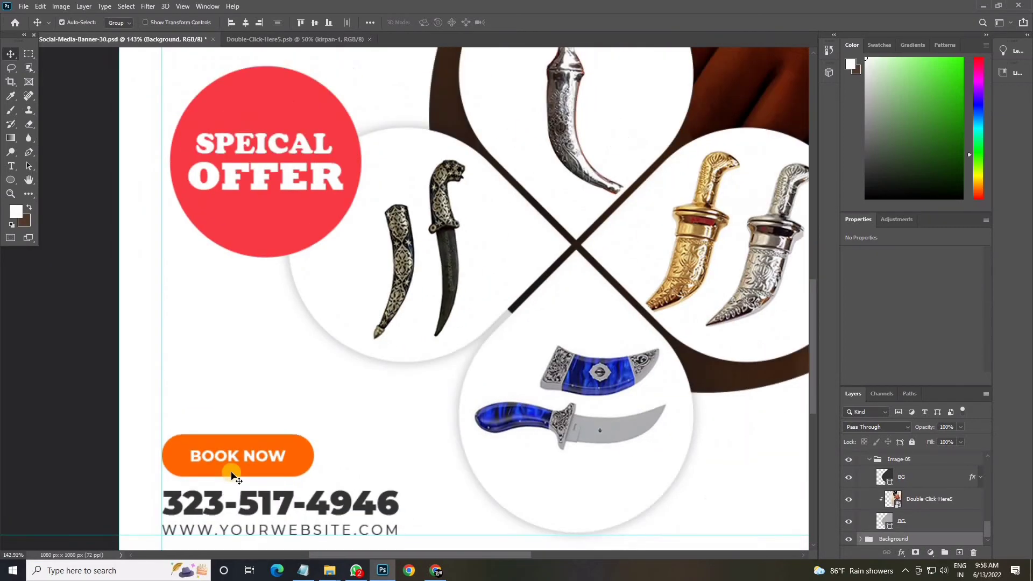
pyautogui.click(310, 389)
pyautogui.click(859, 457)
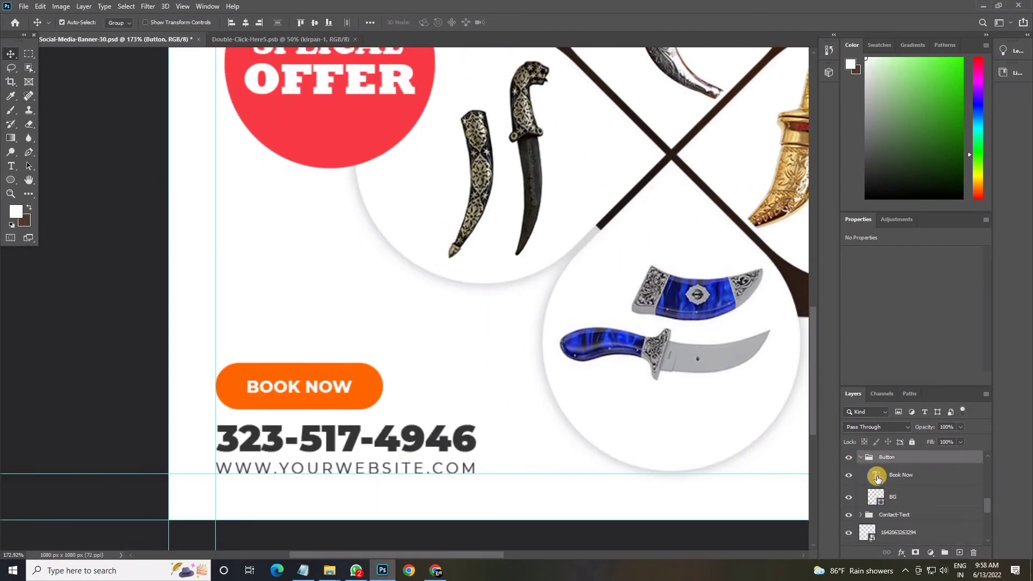
pyautogui.doubleClick(876, 475)
pyautogui.click(489, 235)
pyautogui.click(297, 384)
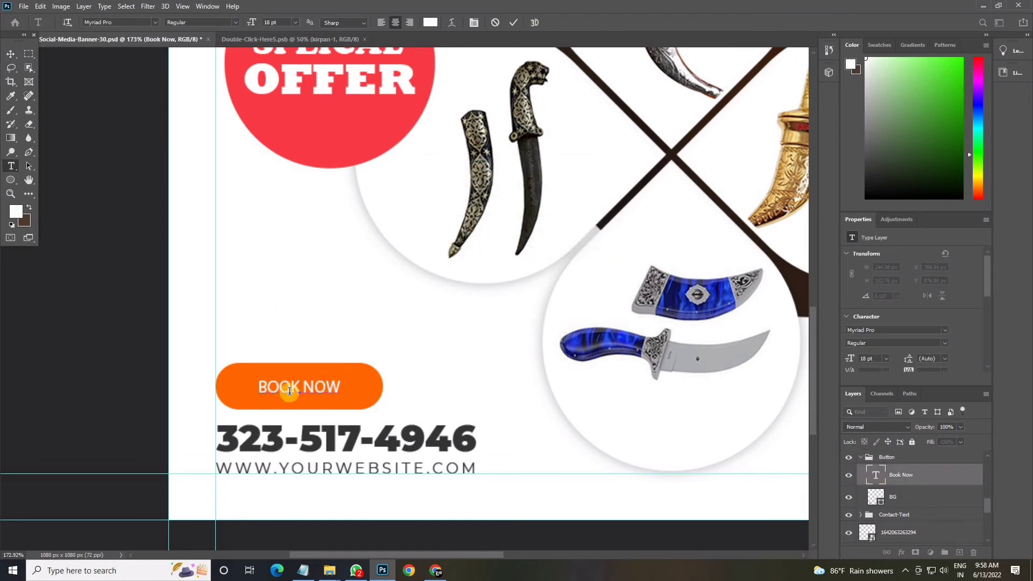
pyautogui.moveTo(289, 391); pyautogui.dragTo(253, 404)
pyautogui.write('SHOP')
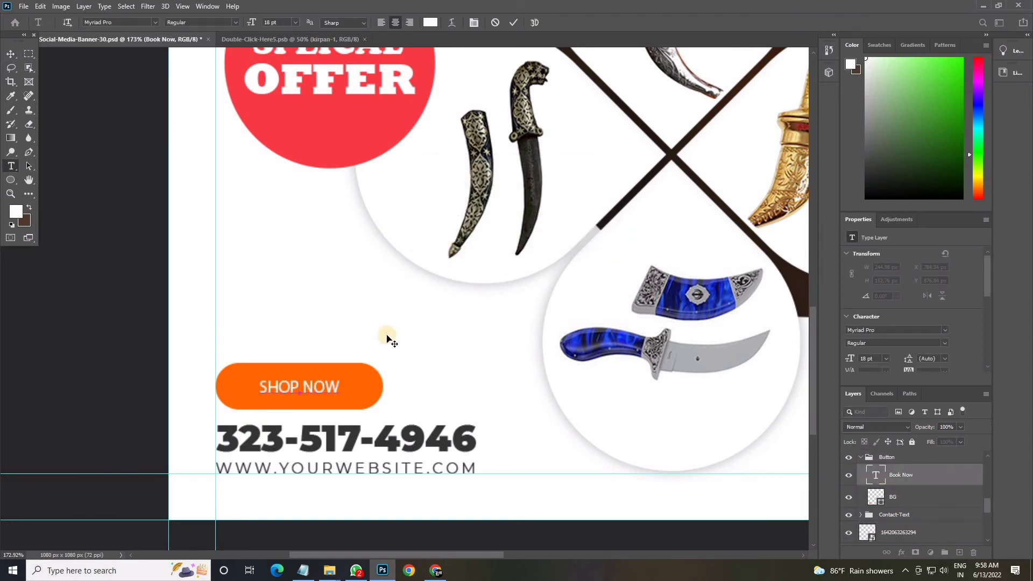
pyautogui.click(387, 335)
pyautogui.click(289, 442)
pyautogui.scroll(-2, 882, 514)
pyautogui.doubleClick(867, 507)
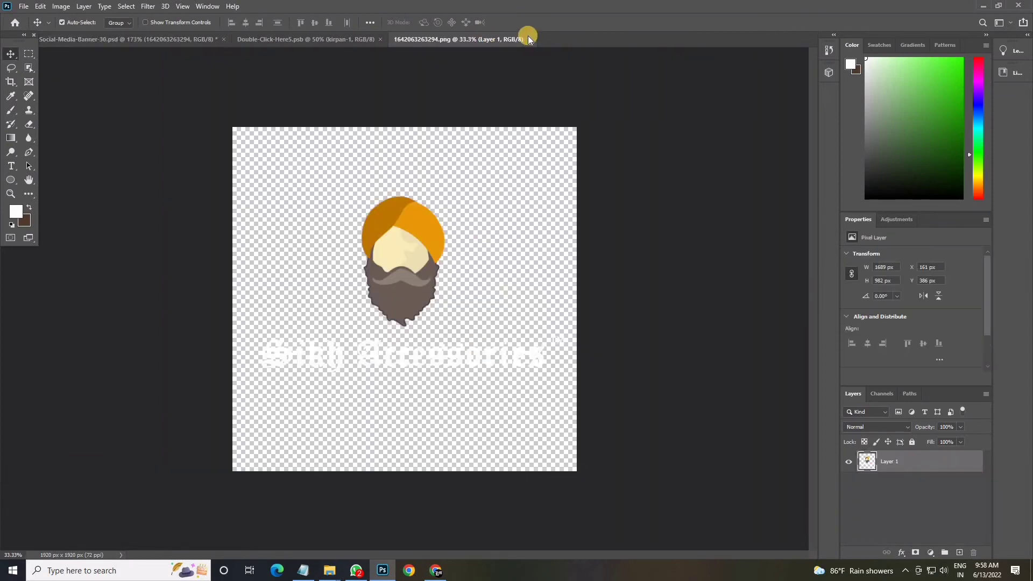
pyautogui.click(527, 38)
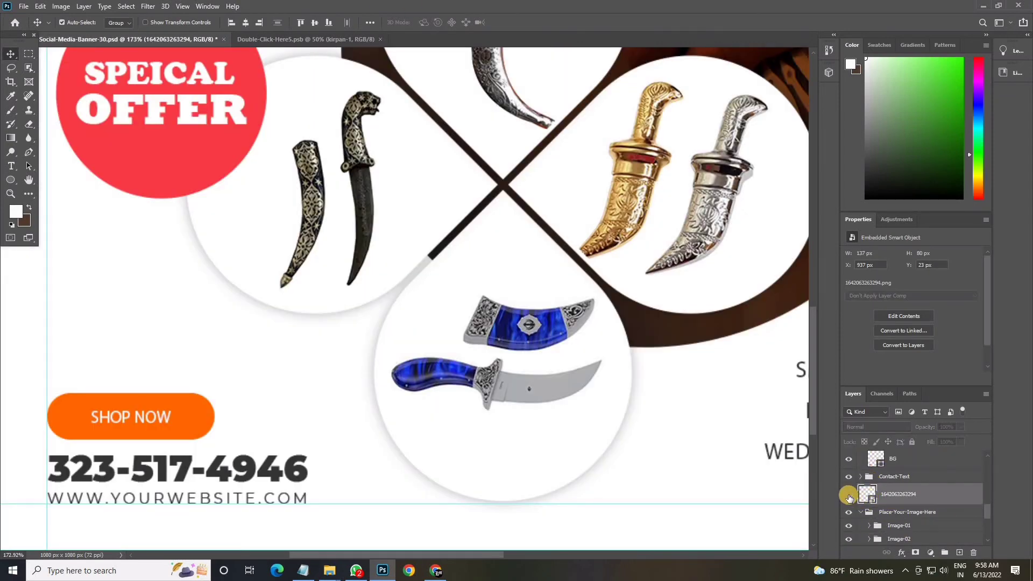
pyautogui.doubleClick(867, 494)
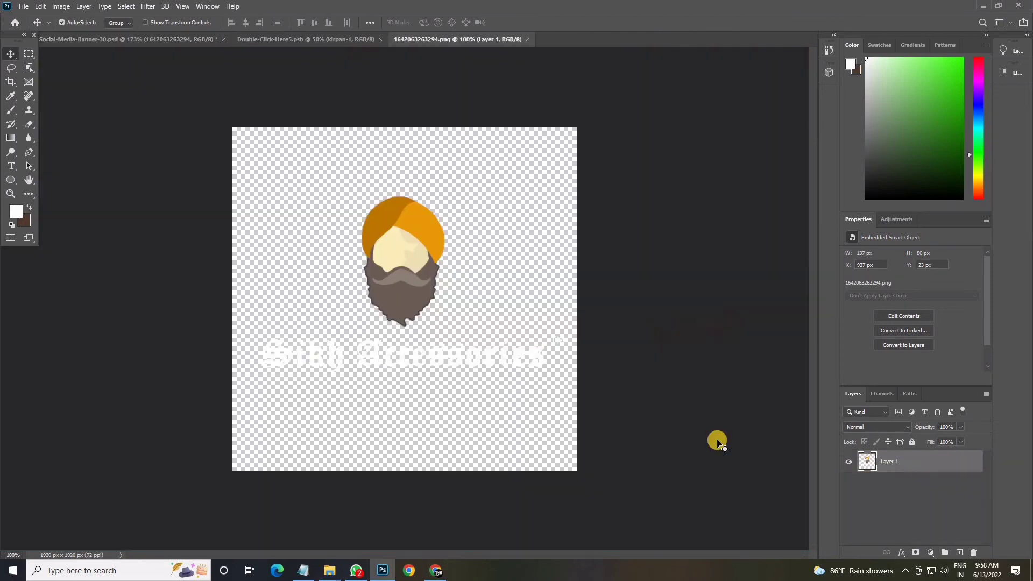
pyautogui.click(333, 39)
# Replace the phone number in the Contact-Text group with the Sikhaccessories phone number from the Notepad information file, accepting the font substitution.
pyautogui.scroll(-1, 652, 491)
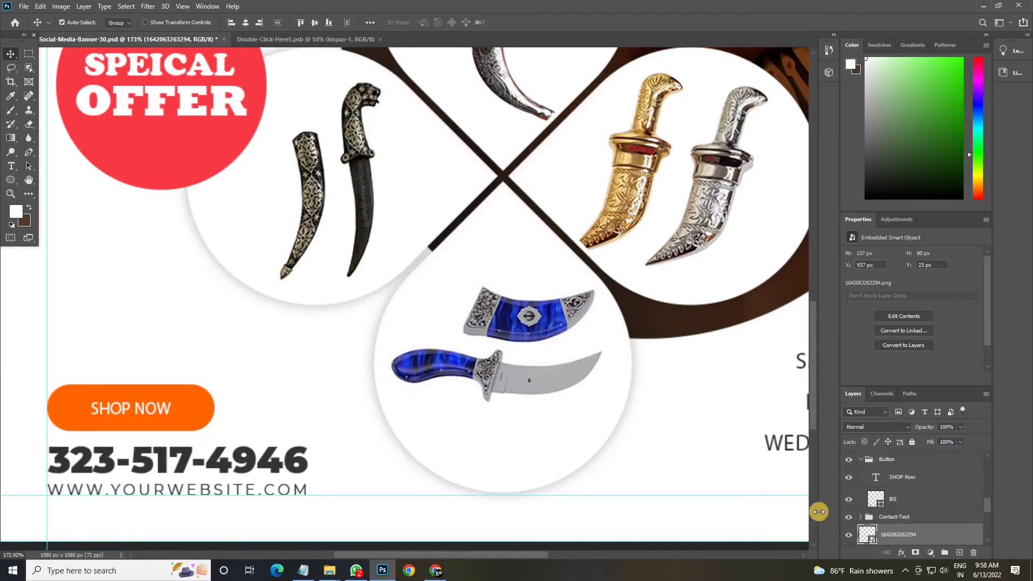
pyautogui.scroll(-1, 849, 518)
pyautogui.click(850, 503)
pyautogui.click(850, 503)
pyautogui.click(861, 503)
pyautogui.scroll(-2, 872, 499)
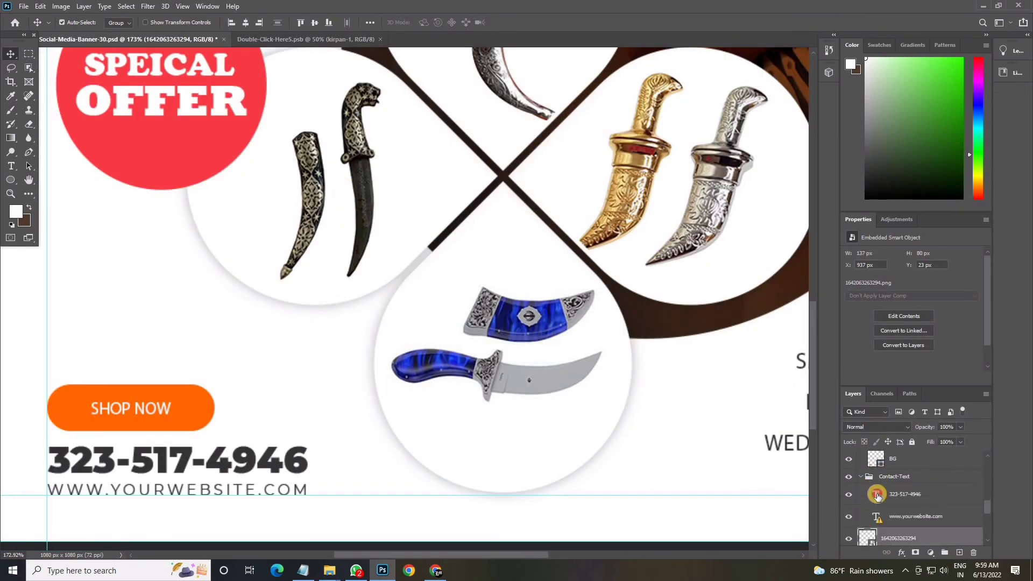
pyautogui.doubleClick(875, 494)
pyautogui.click(500, 237)
pyautogui.click(303, 570)
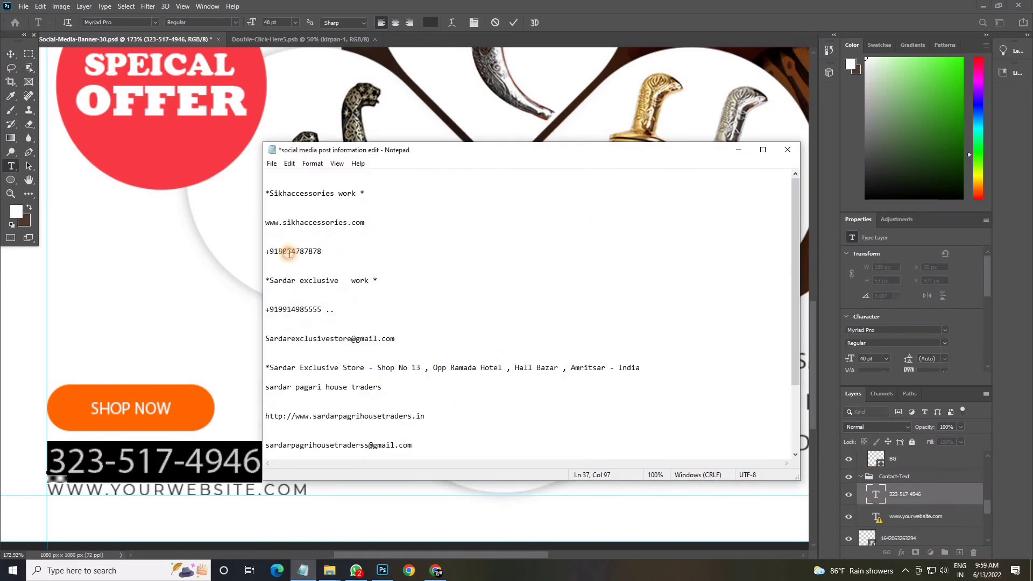
pyautogui.hotkey('alt', 'Tab')
pyautogui.hotkey('ctrl', 'v')
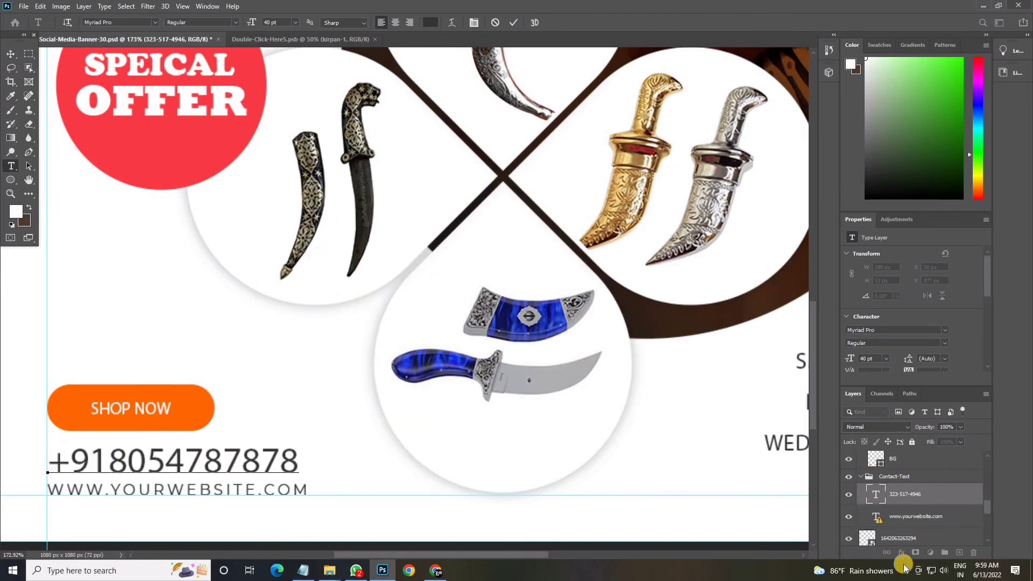
# Set the whole phone number line to the Bold style of Myriad Pro.
pyautogui.hotkey('ctrl', 'a')
pyautogui.click(232, 22)
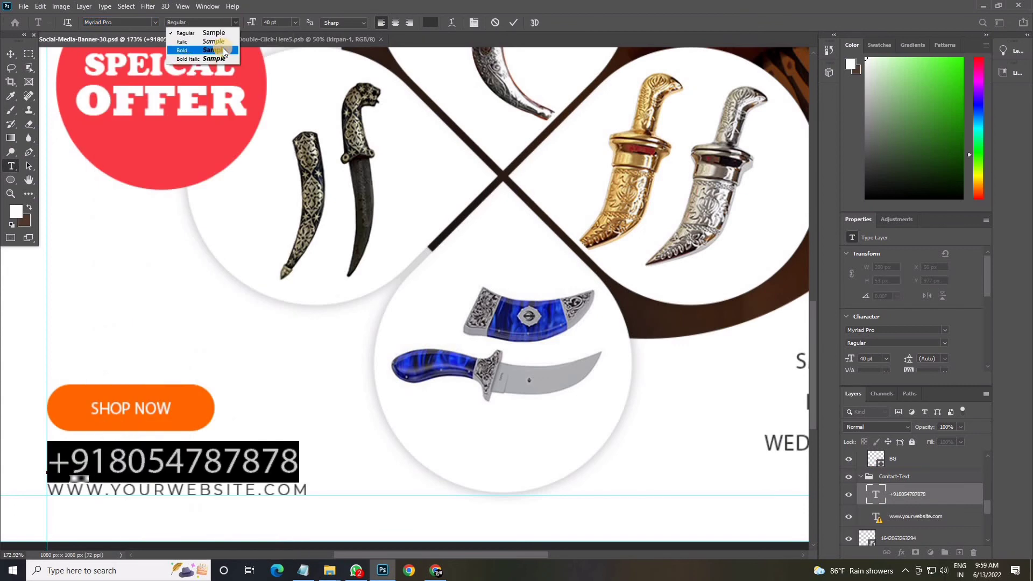
pyautogui.click(223, 54)
pyautogui.doubleClick(876, 516)
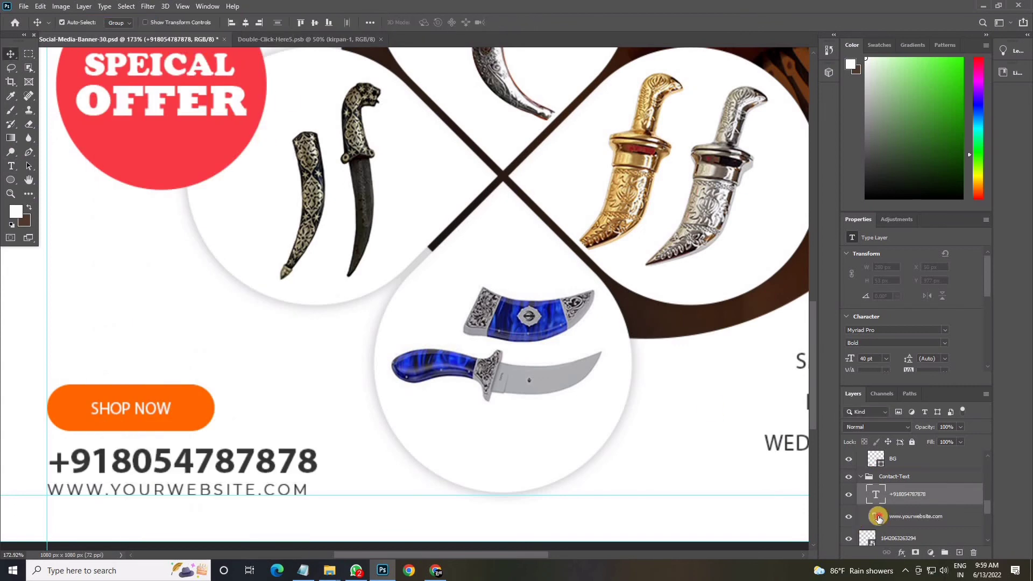
pyautogui.click(528, 237)
pyautogui.hotkey('alt', 'Tab')
pyautogui.moveTo(364, 224); pyautogui.dragTo(248, 223)
pyautogui.hotkey('ctrl', 'c')
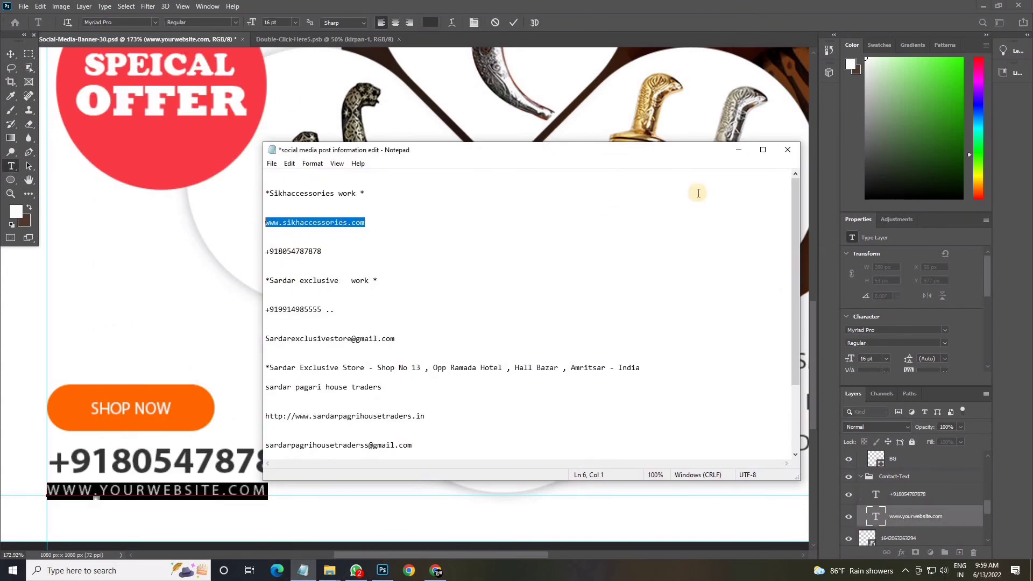
pyautogui.hotkey('alt', 'Tab')
pyautogui.hotkey('ctrl', 'v')
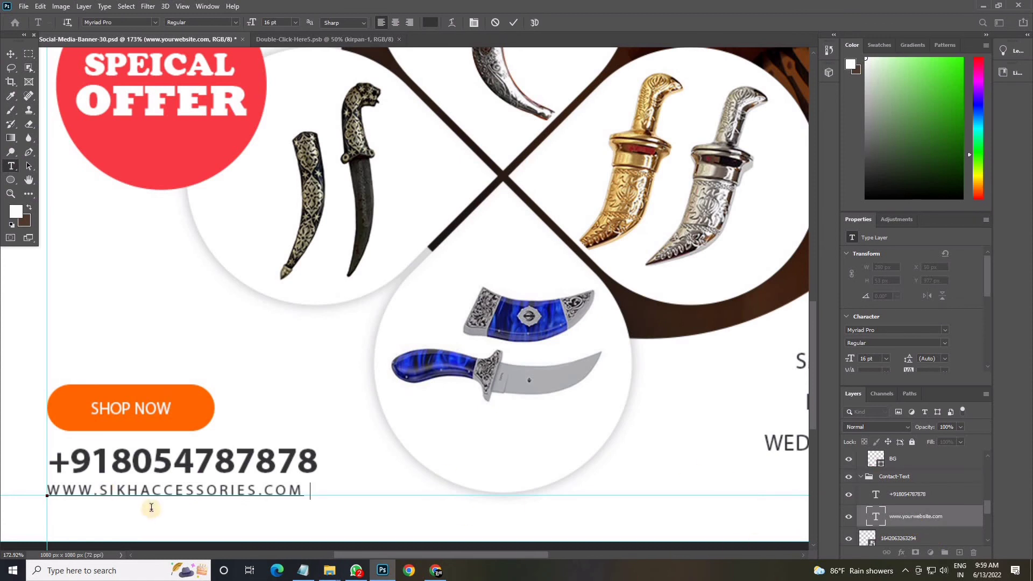
# Shift the website line slightly to the right beneath the phone number and finish the text edit.
pyautogui.moveTo(167, 522); pyautogui.dragTo(177, 516)
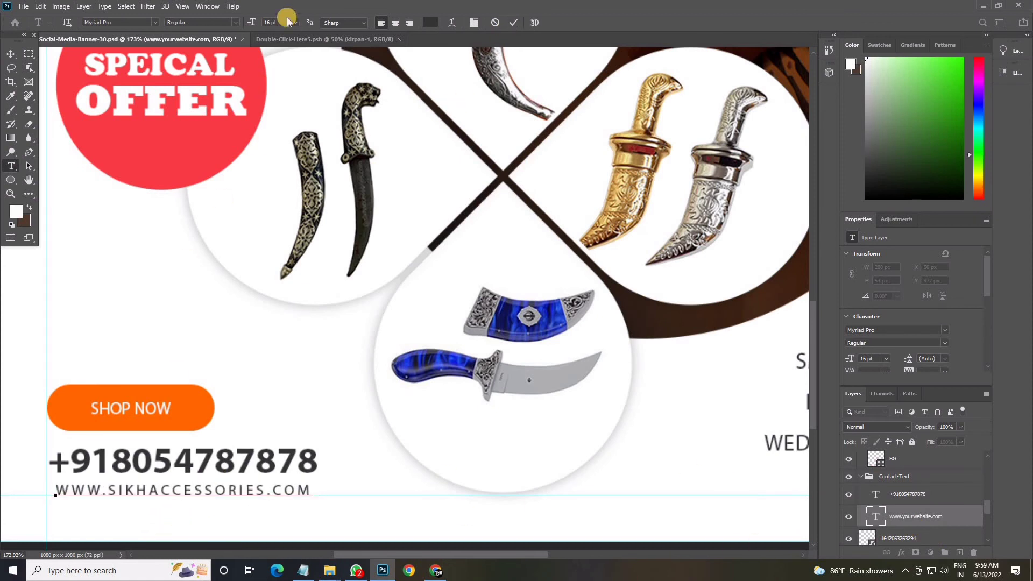
pyautogui.click(272, 23)
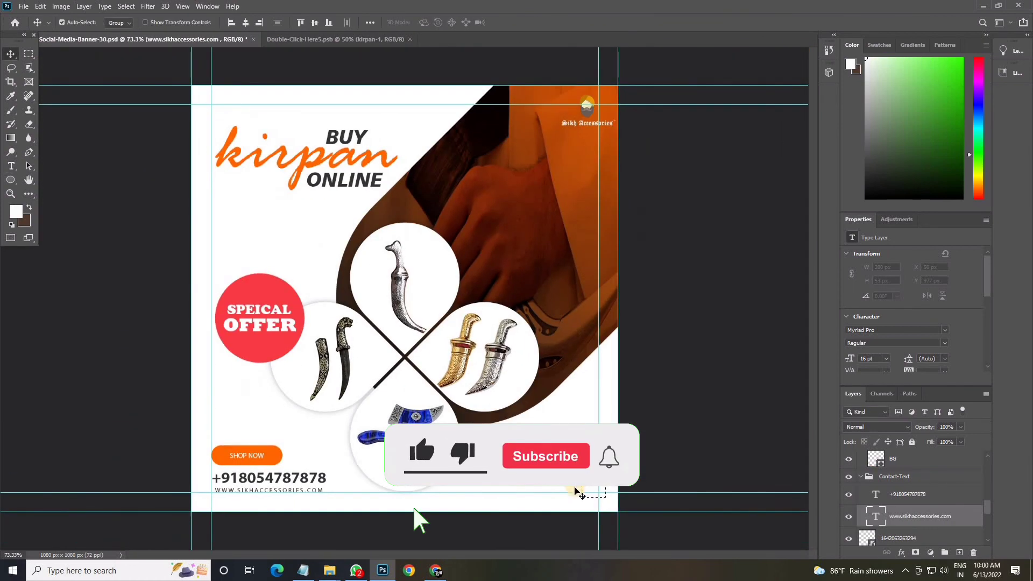
pyautogui.click(577, 492)
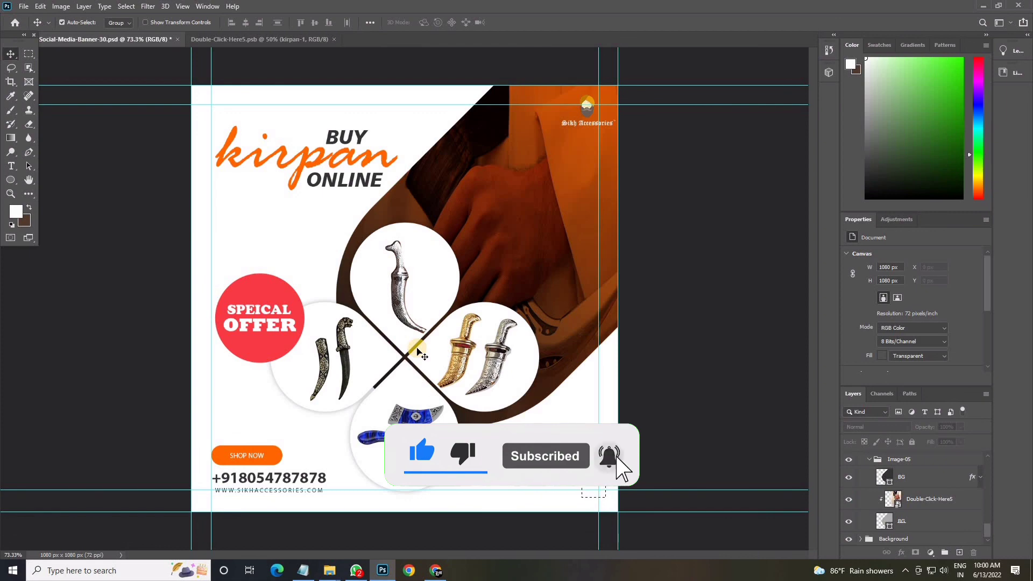
# Save the banner under a new file name beginning with SH.
pyautogui.click(23, 6)
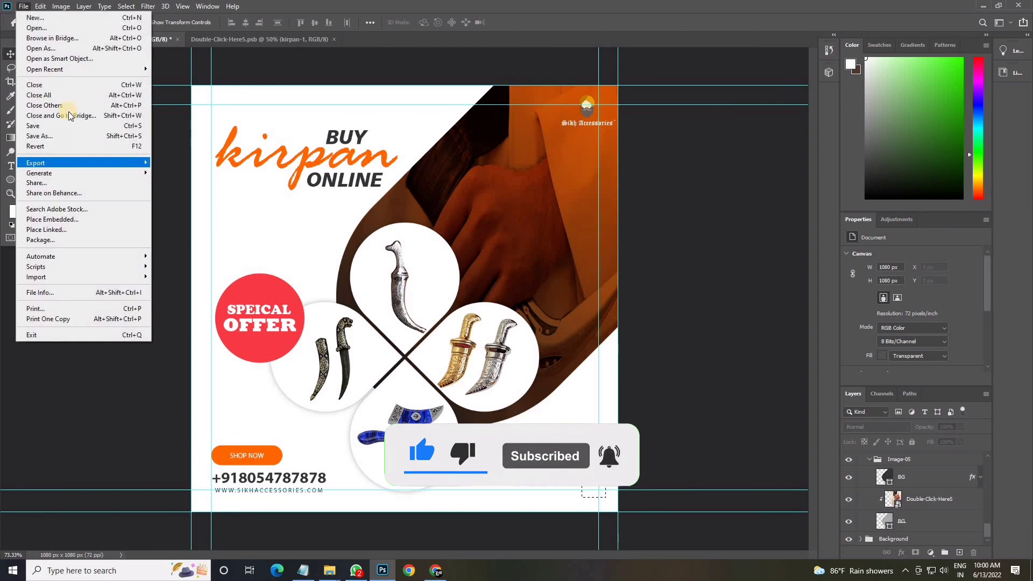
pyautogui.click(54, 138)
pyautogui.write('SH')
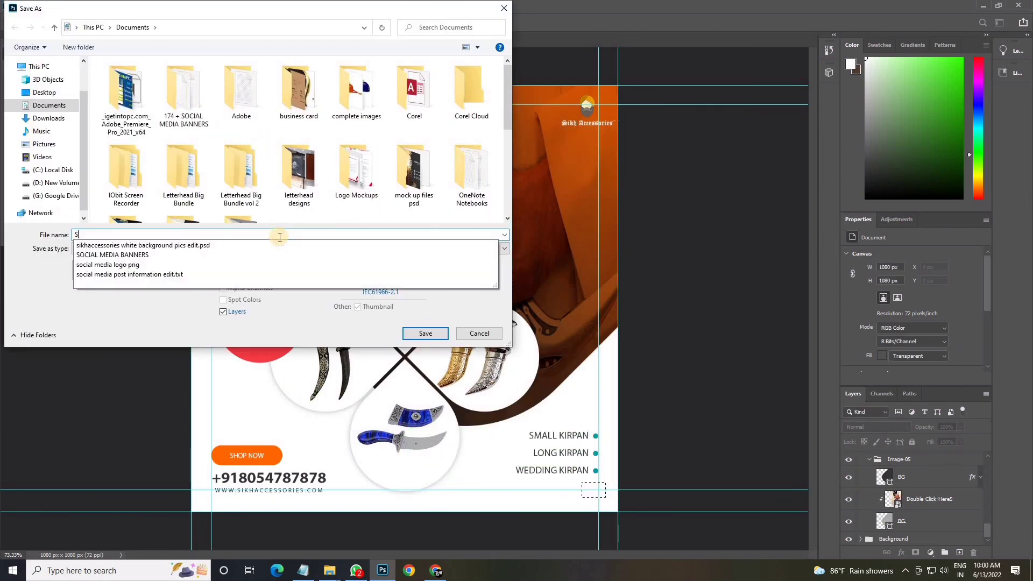